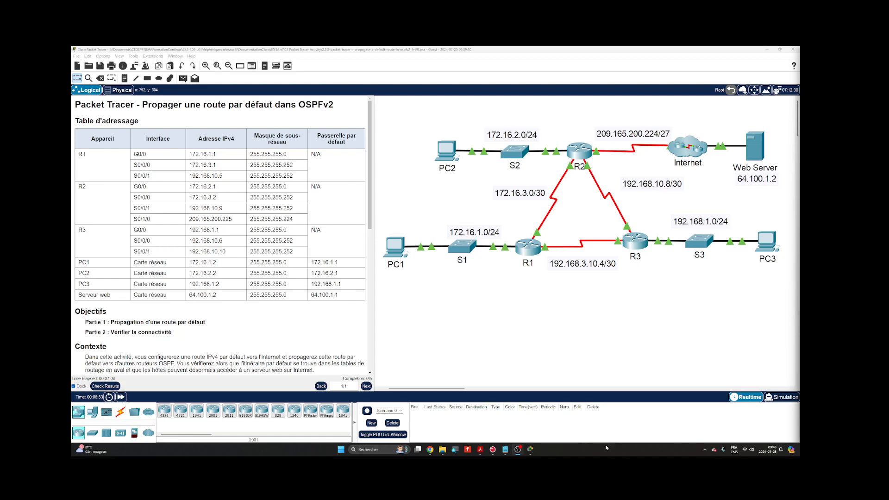
# - Read through the activity instructions and display the PDU list in its own window
pyautogui.scroll(-3, 168, 319)
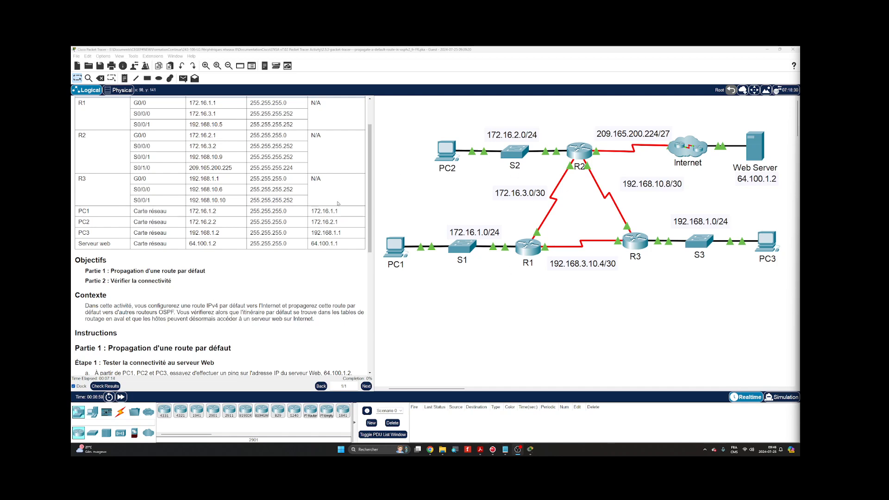
pyautogui.scroll(-5, 305, 242)
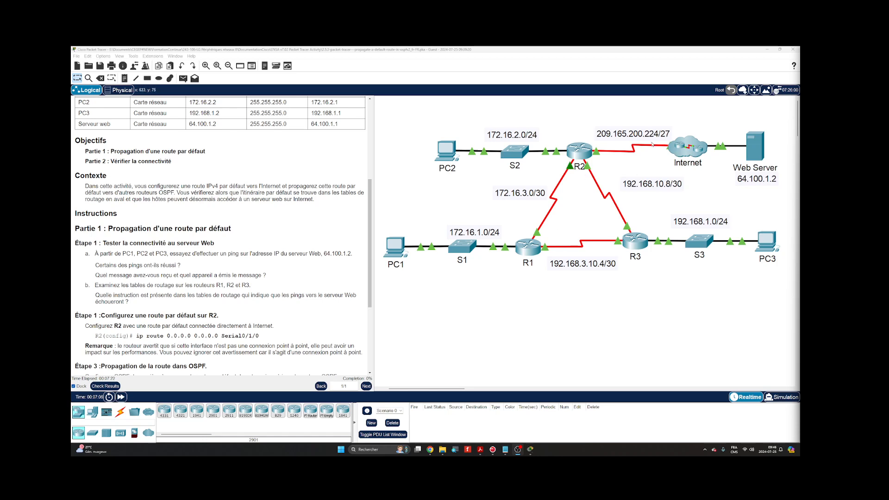
pyautogui.click(391, 435)
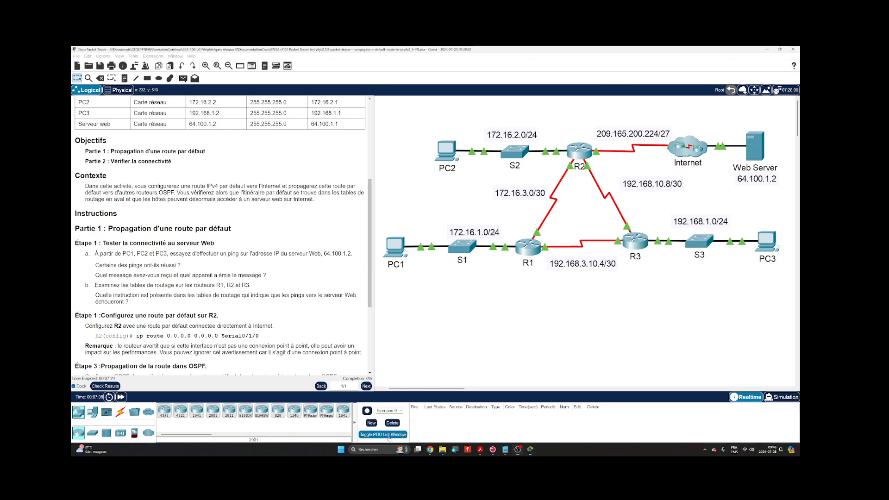
# - Send simple PDUs to the Web Server from PC1, PC2 and PC3, firing PC3's PDU again
pyautogui.click(184, 79)
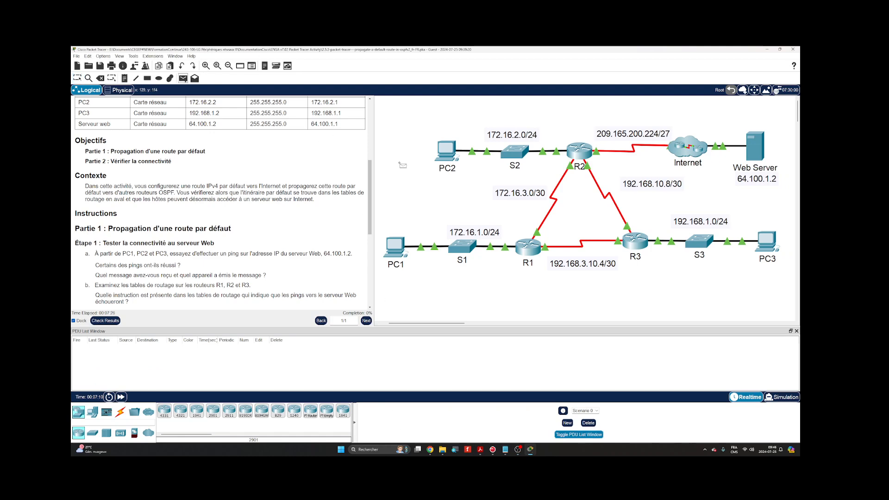
pyautogui.click(398, 247)
pyautogui.click(752, 152)
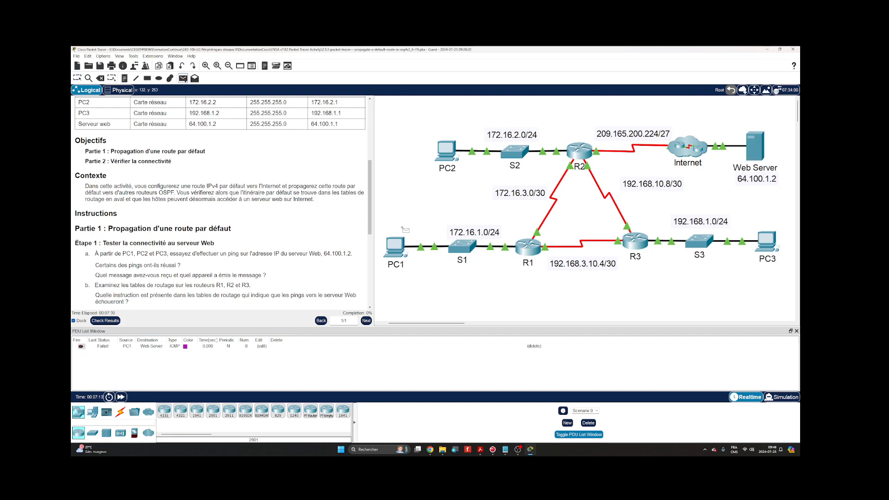
pyautogui.click(447, 149)
pyautogui.click(754, 150)
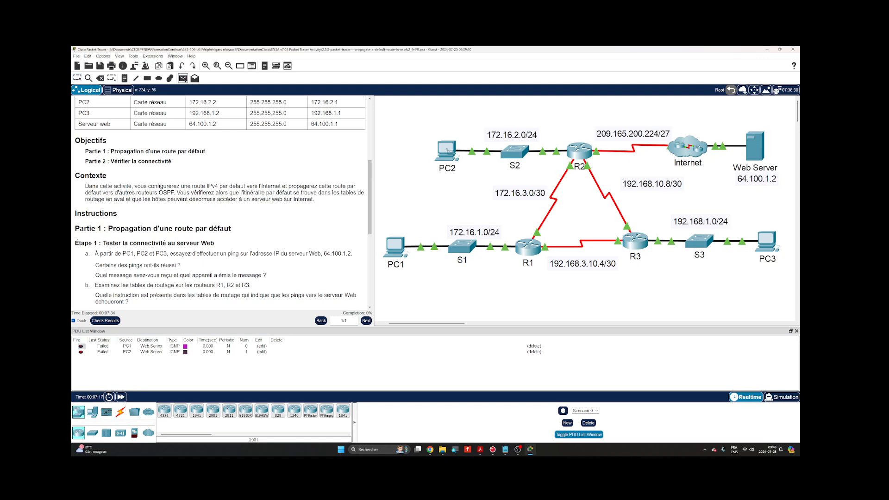
pyautogui.click(768, 239)
pyautogui.click(755, 147)
pyautogui.press('Escape')
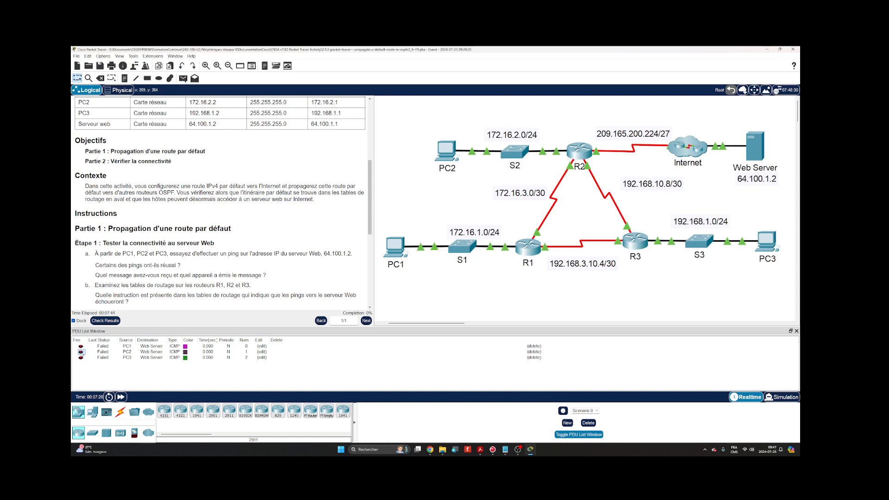
pyautogui.doubleClick(82, 359)
# - Open PC1's Command Prompt and enlarge its window over the lower part of the topology
pyautogui.scroll(-1, 183, 252)
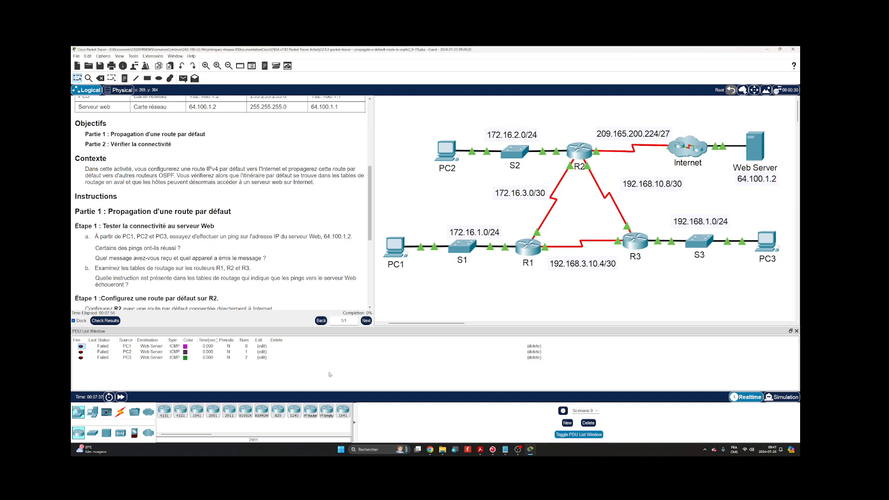
pyautogui.click(395, 247)
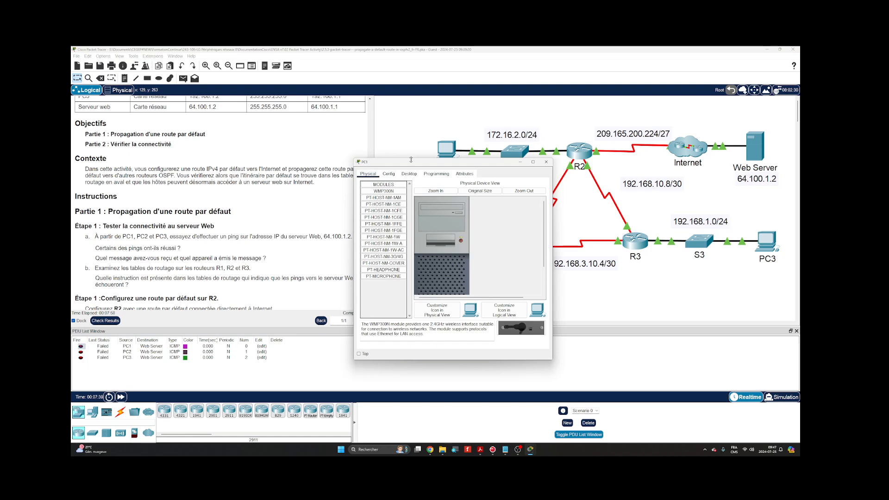
pyautogui.moveTo(411, 160); pyautogui.dragTo(507, 197)
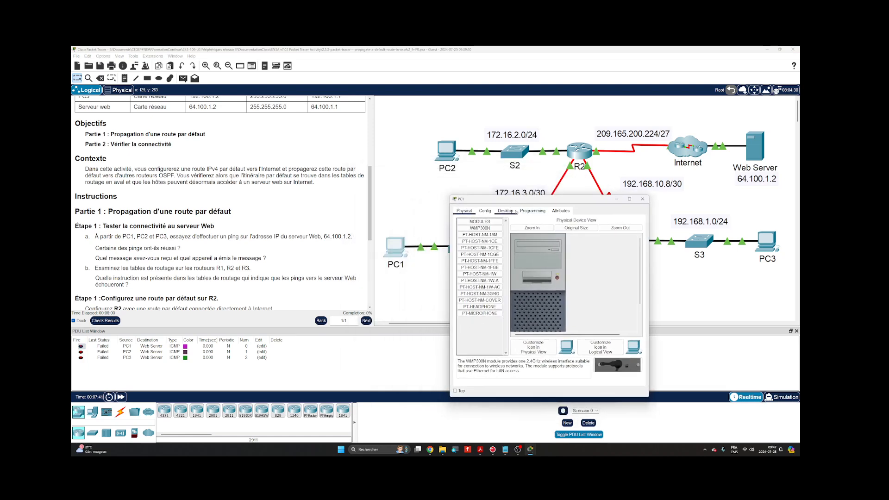
pyautogui.click(514, 211)
pyautogui.click(583, 234)
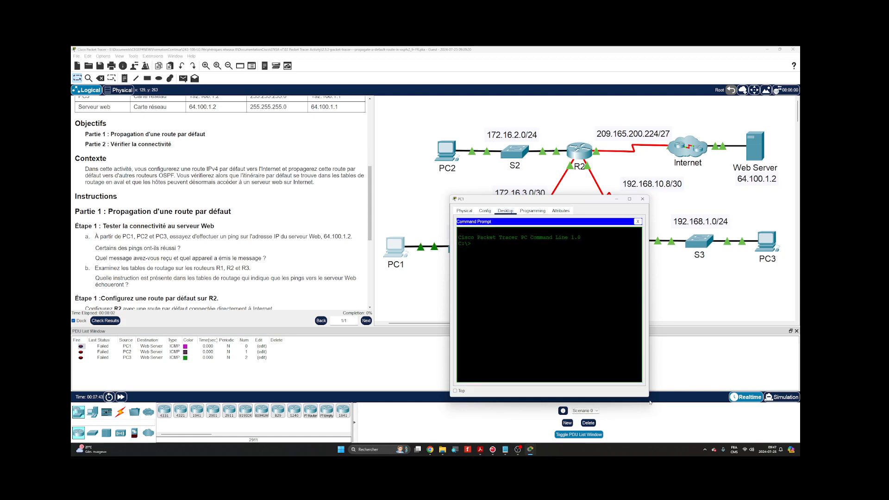
pyautogui.moveTo(650, 402); pyautogui.dragTo(755, 413)
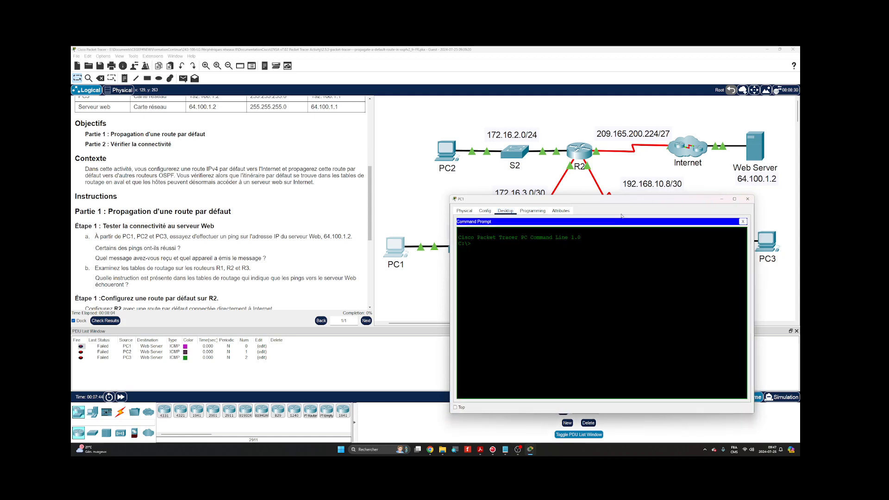
pyautogui.moveTo(613, 204); pyautogui.dragTo(607, 218)
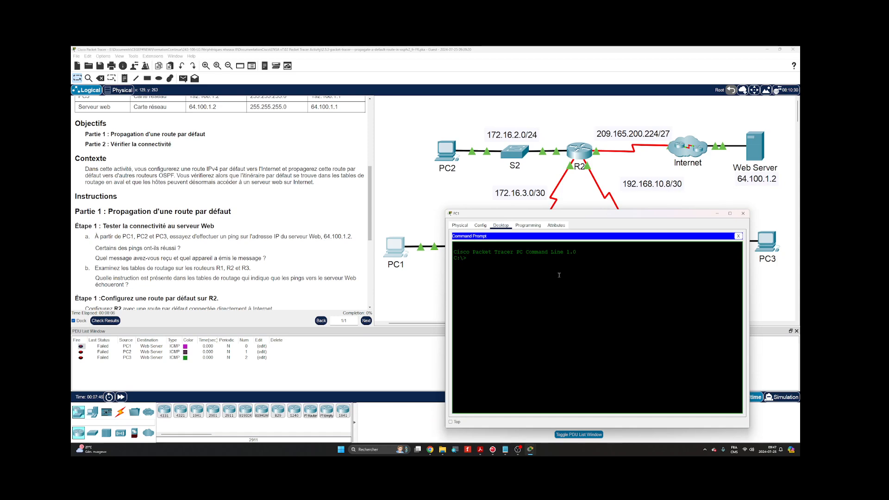
# - Ping the Web Server at 64.100.1.2 from PC1
pyautogui.write('ping 64.100.1.2')
pyautogui.press('Return')
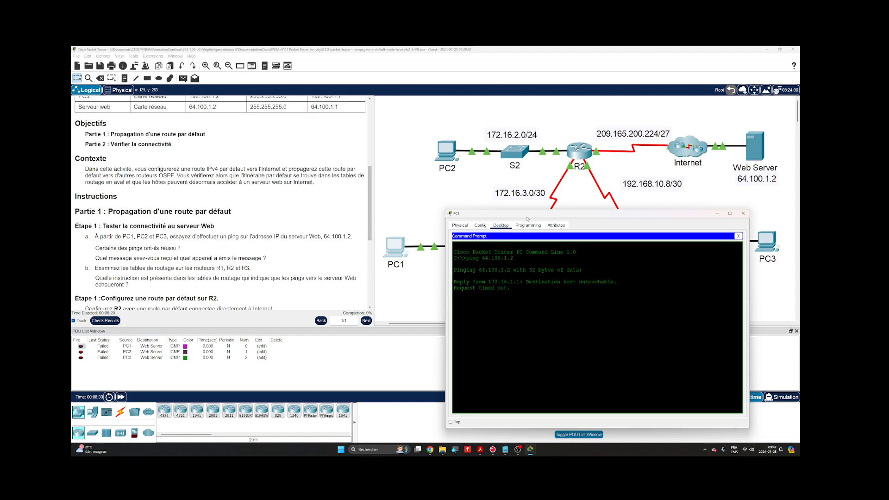
# - Compare PC1's ping replies with the instructions and the addressing table, and close the PC1 window
pyautogui.moveTo(527, 219); pyautogui.dragTo(281, 199)
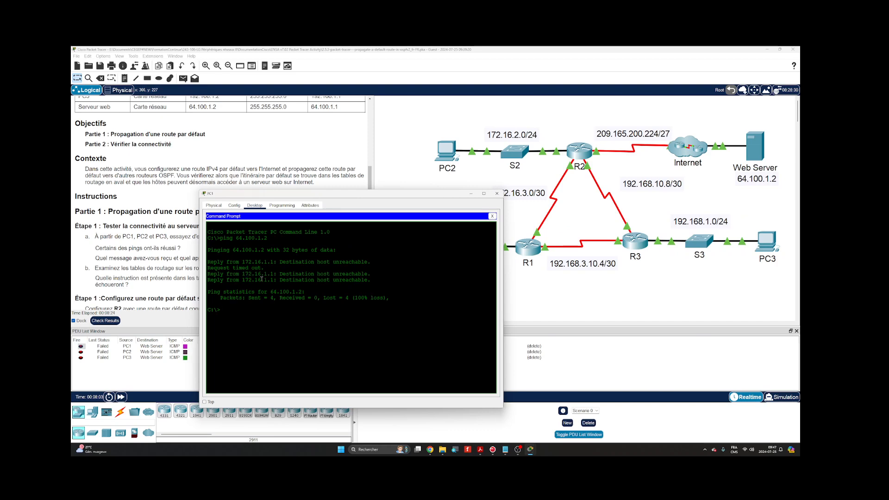
pyautogui.moveTo(271, 198); pyautogui.dragTo(475, 215)
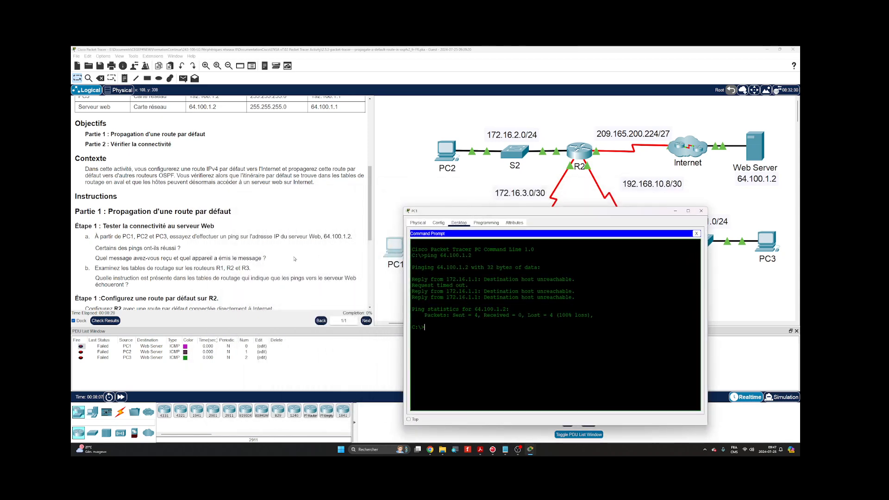
pyautogui.scroll(5, 294, 258)
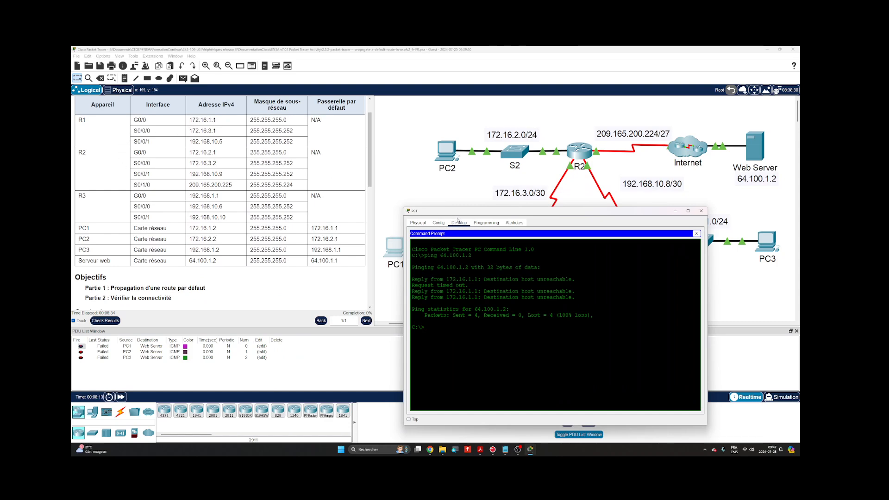
pyautogui.moveTo(458, 211); pyautogui.dragTo(585, 172)
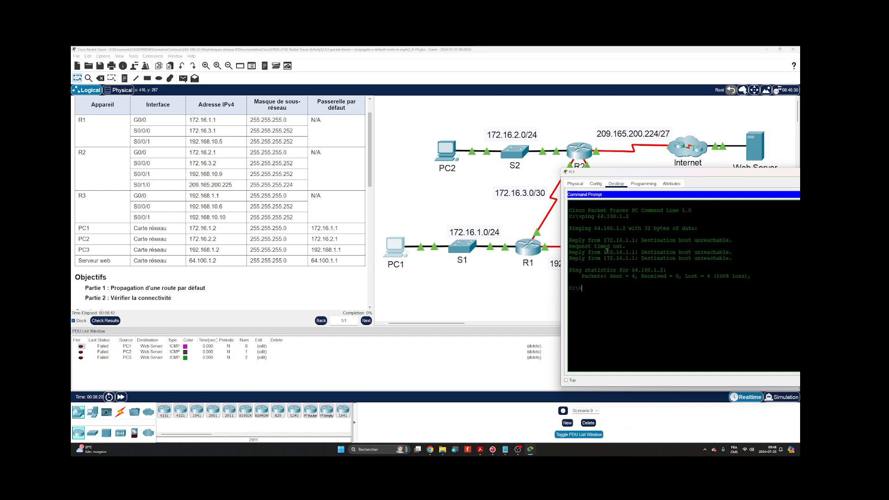
pyautogui.moveTo(648, 172); pyautogui.dragTo(526, 178)
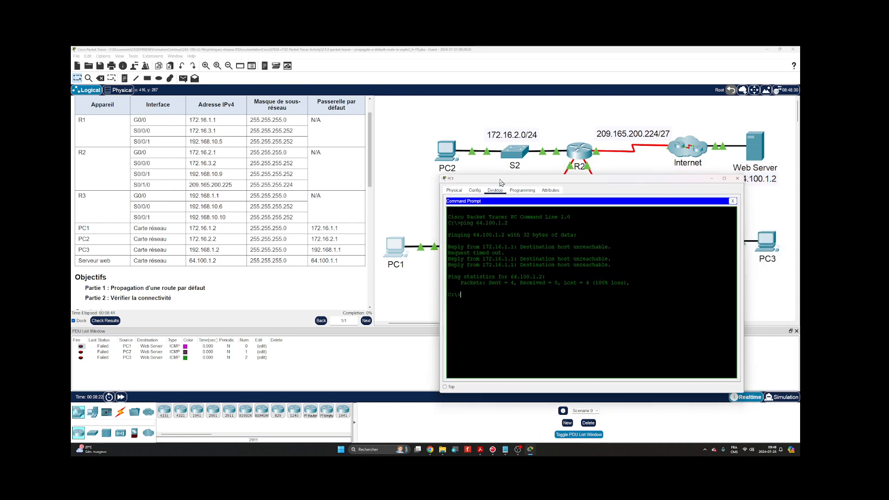
pyautogui.click(737, 178)
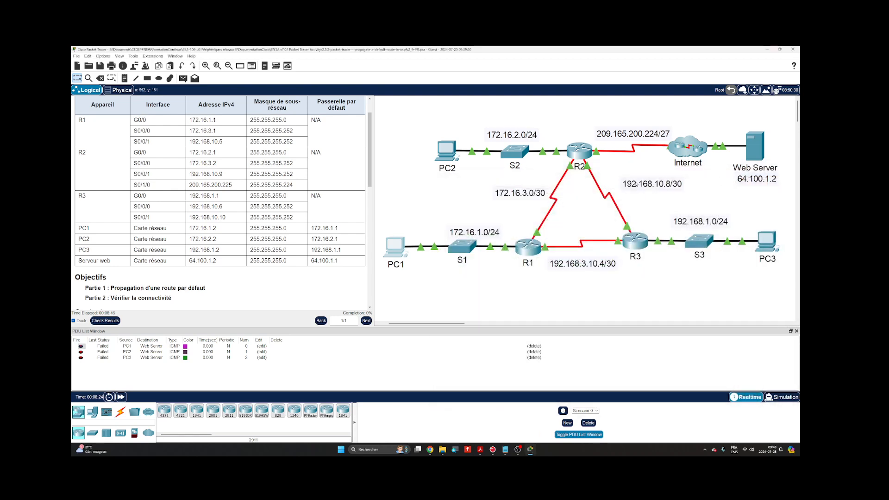
# - Open router R1's command line, widen its window and enter privileged EXEC mode with en
pyautogui.scroll(-5, 315, 211)
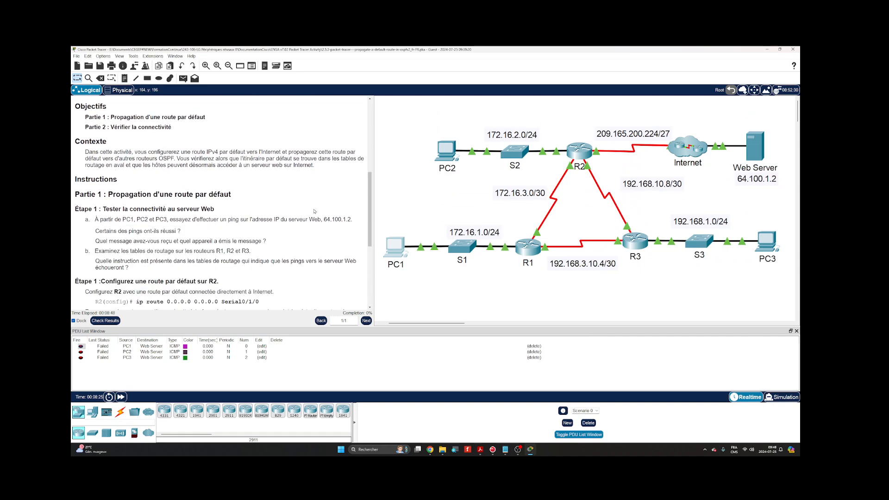
pyautogui.scroll(-1, 314, 211)
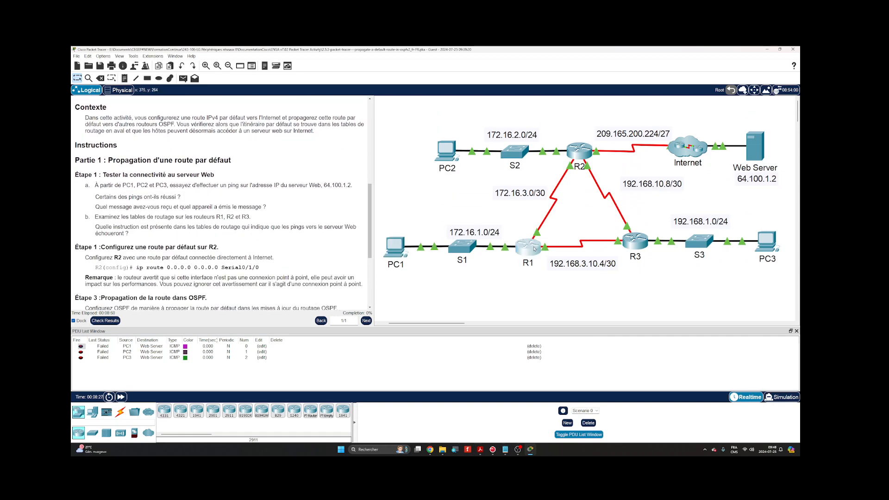
pyautogui.click(533, 248)
pyautogui.moveTo(456, 165); pyautogui.dragTo(511, 235)
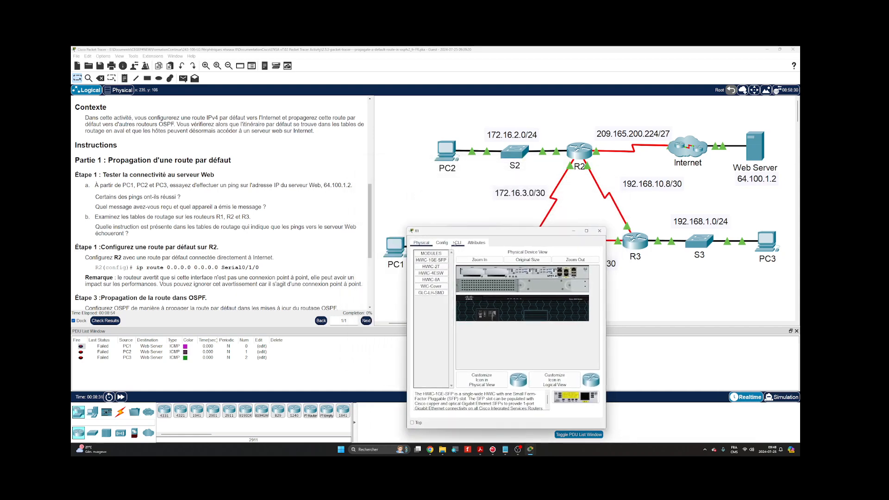
pyautogui.click(458, 243)
pyautogui.moveTo(606, 342); pyautogui.dragTo(772, 341)
pyautogui.press('Return')
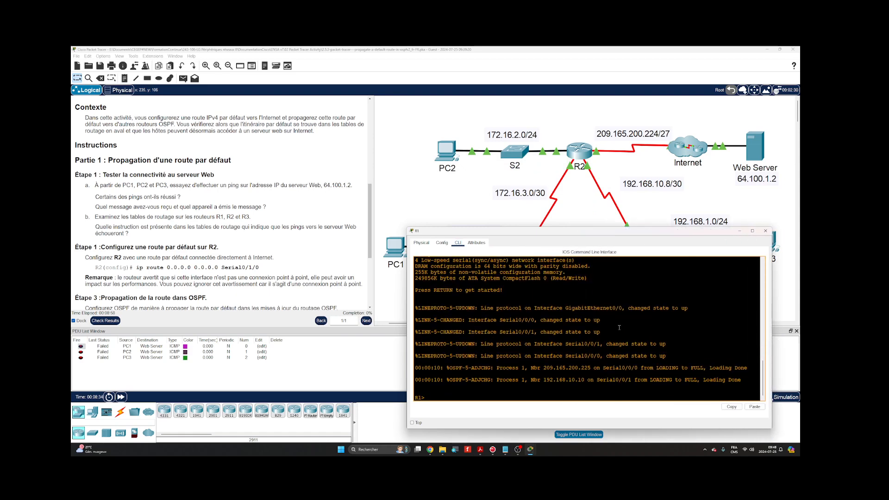
pyautogui.write('en')
pyautogui.press('Return')
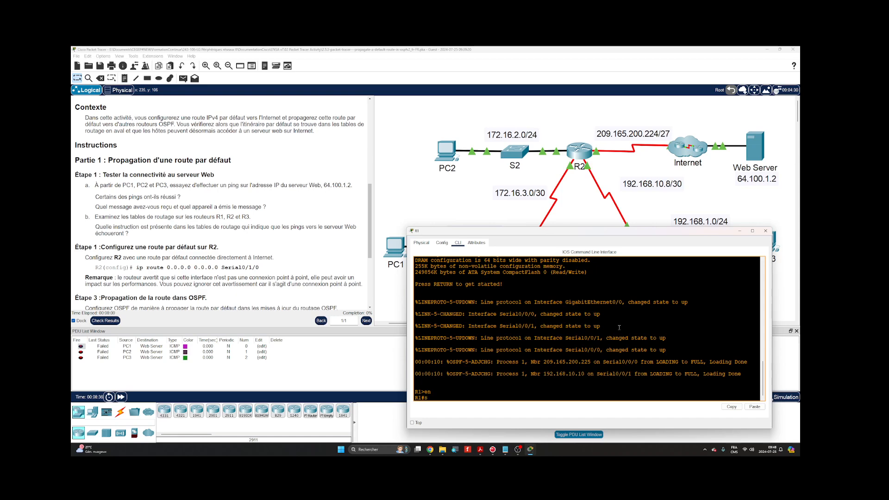
# - Display R1's routing table with show ip route
pyautogui.write('show ip route')
pyautogui.press('Return')
pyautogui.press('Return')
pyautogui.press('Return')
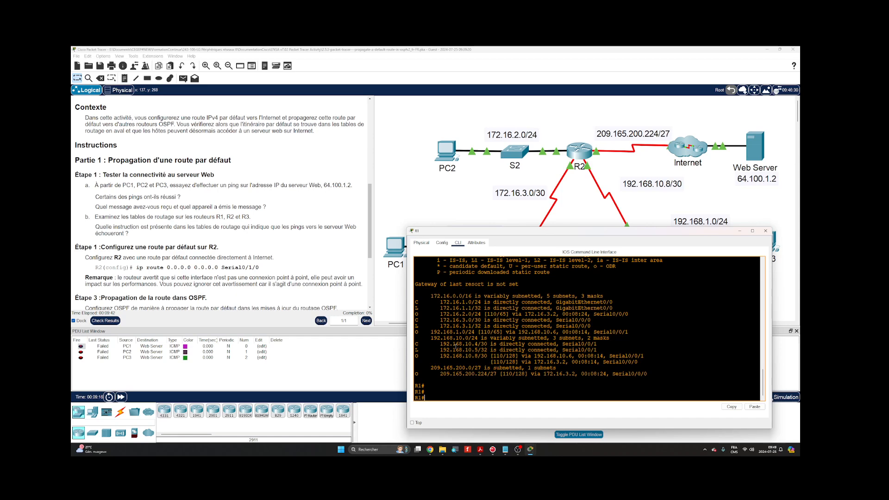
# - Review PC1's ping output and R1's routing table again, closing both device windows
pyautogui.click(394, 248)
pyautogui.click(477, 200)
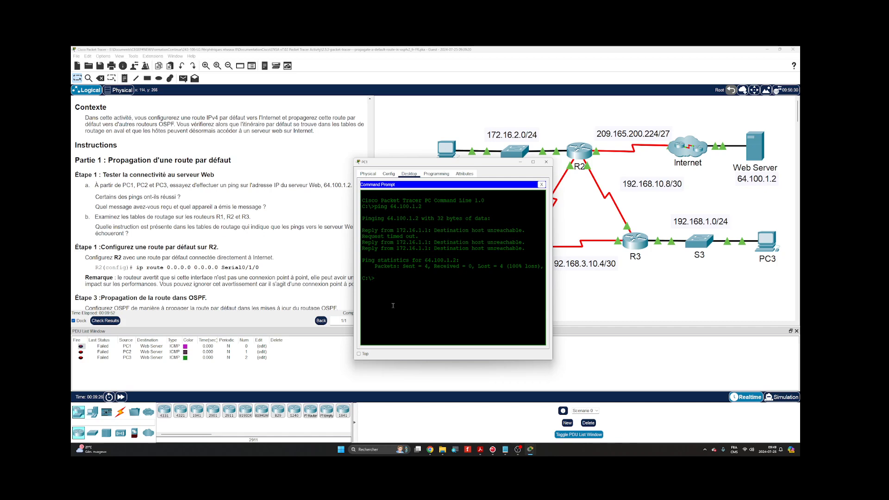
pyautogui.click(547, 161)
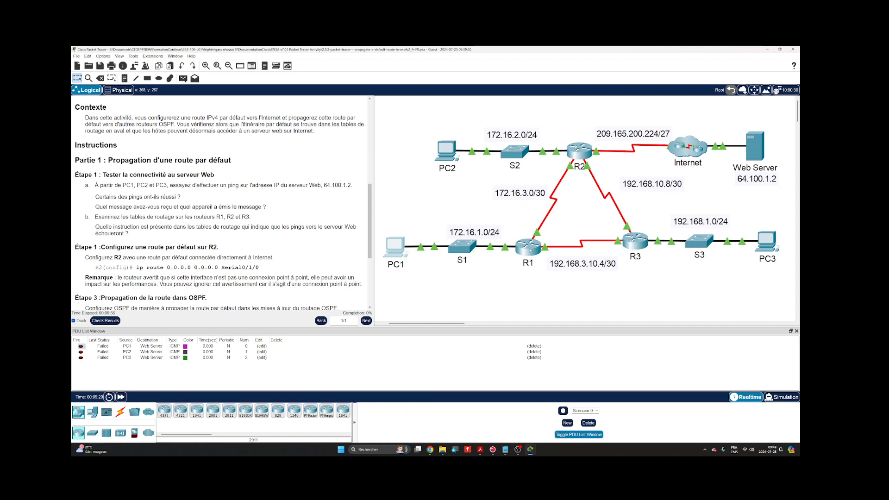
pyautogui.click(530, 249)
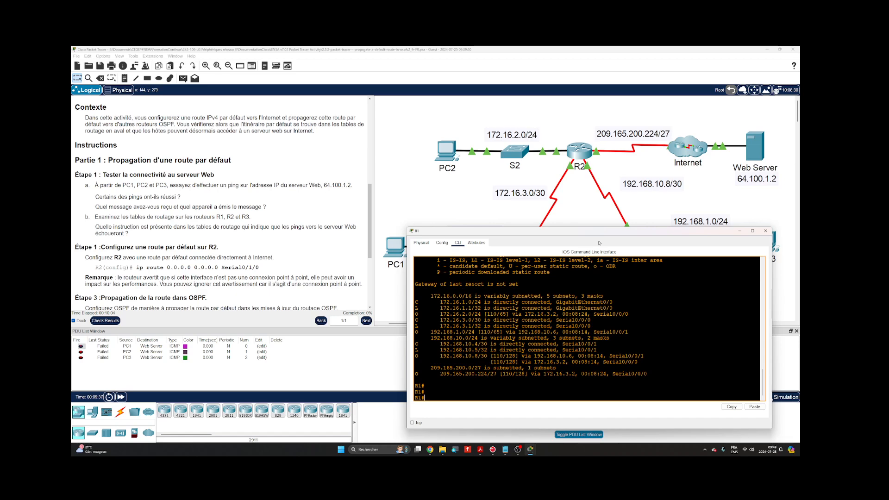
pyautogui.click(765, 231)
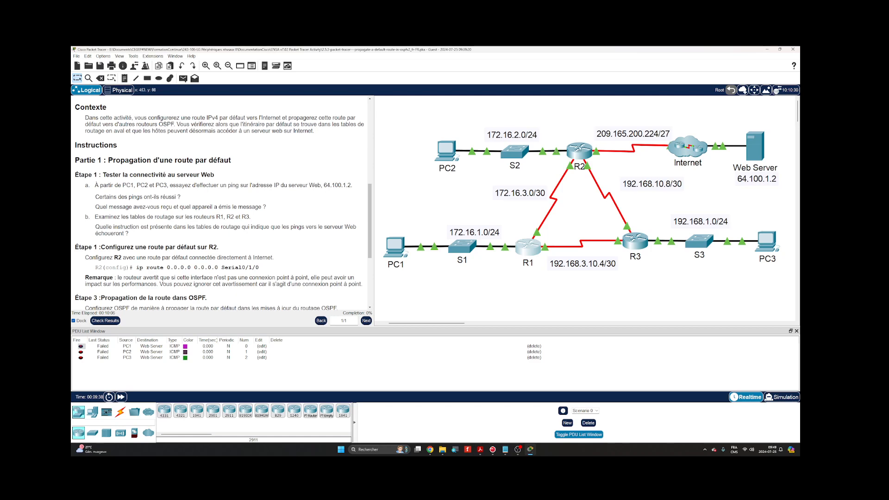
# - Open router R2's command line and widen its window below the router
pyautogui.click(579, 151)
pyautogui.click(405, 174)
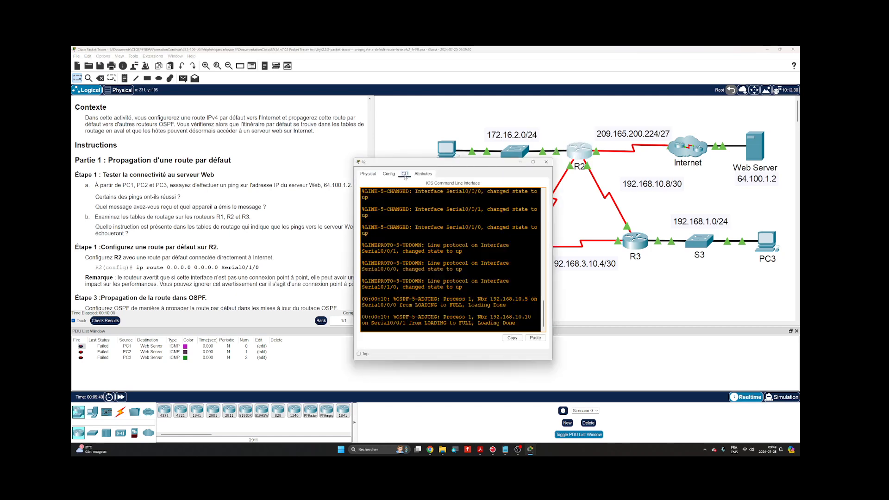
pyautogui.moveTo(430, 162); pyautogui.dragTo(469, 227)
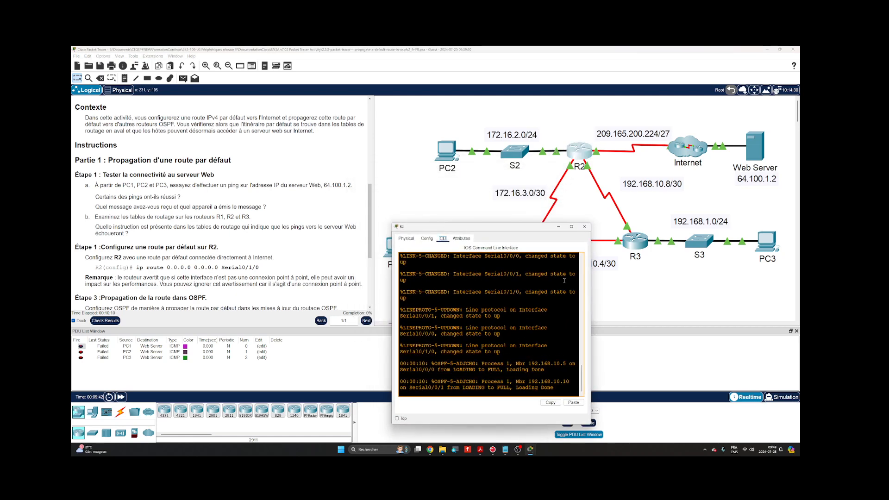
pyautogui.moveTo(591, 287); pyautogui.dragTo(756, 278)
pyautogui.moveTo(667, 227); pyautogui.dragTo(666, 231)
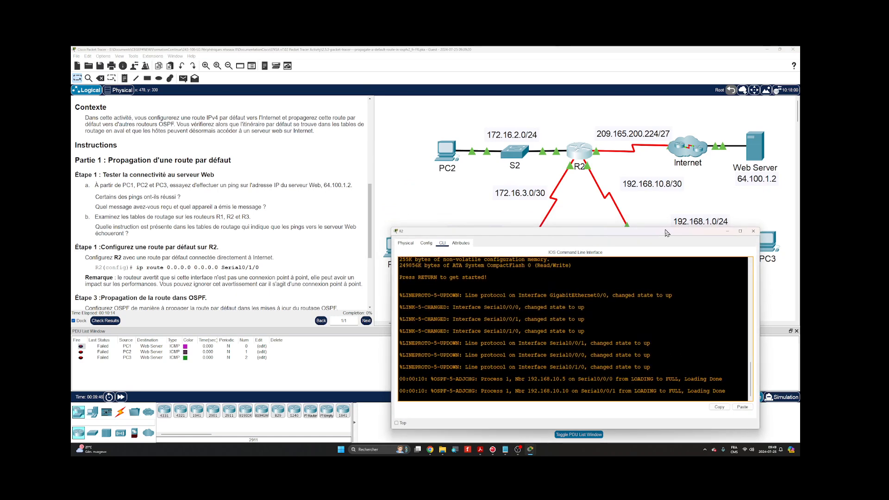
# - Enter privileged EXEC mode on R2 with en
pyautogui.click(563, 304)
pyautogui.press('Return')
pyautogui.write('en')
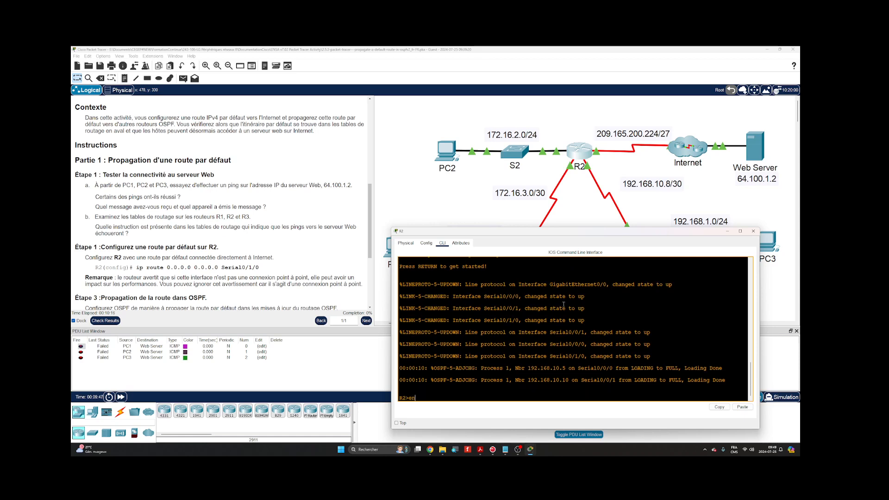
pyautogui.press('Return')
pyautogui.press('Return')
pyautogui.press('Return')
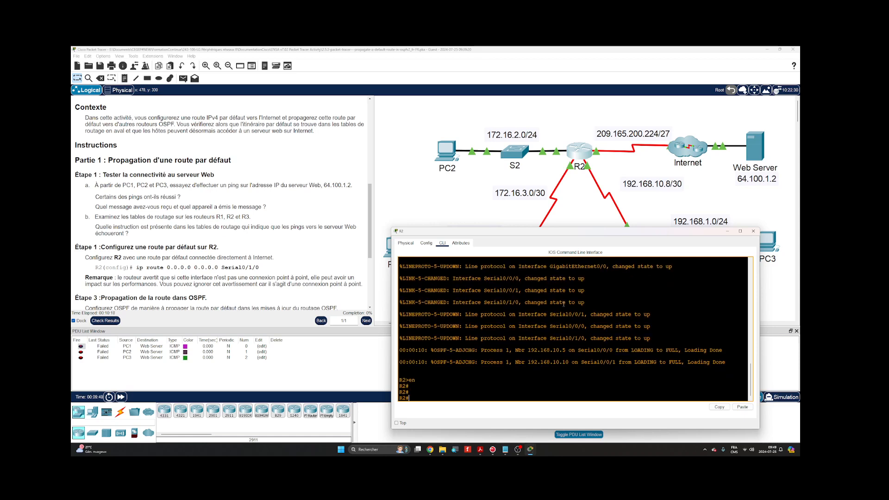
# - Display R2's routing table with show ip route and examine its OSPF-learned routes
pyautogui.press('Return')
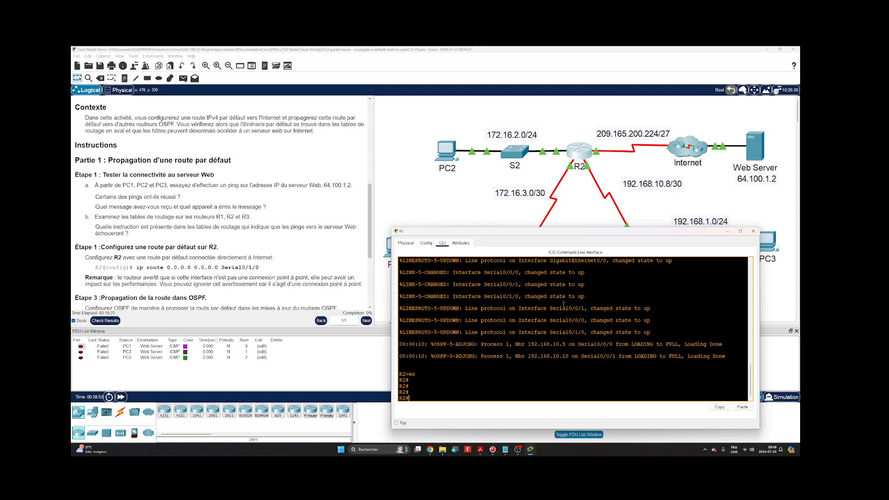
pyautogui.write('show ip route')
pyautogui.press('Return')
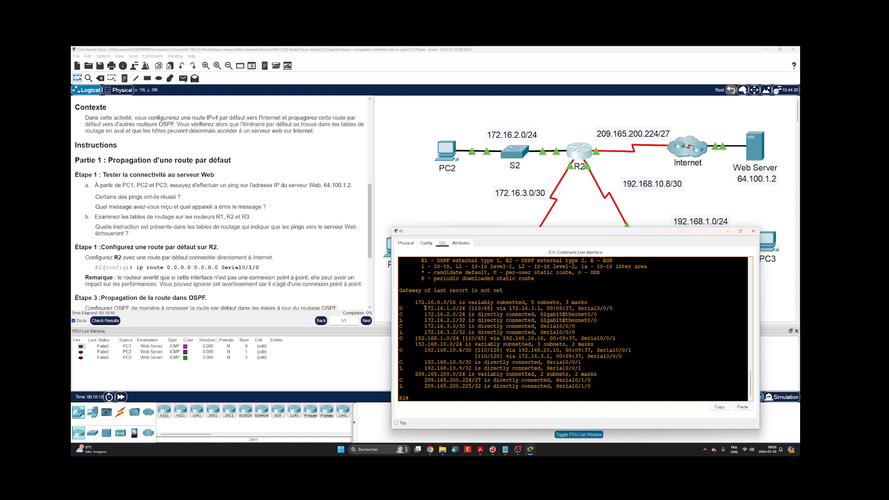
pyautogui.moveTo(424, 308); pyautogui.dragTo(453, 308)
pyautogui.moveTo(415, 338); pyautogui.dragTo(441, 344)
pyautogui.click(459, 326)
pyautogui.press('Return')
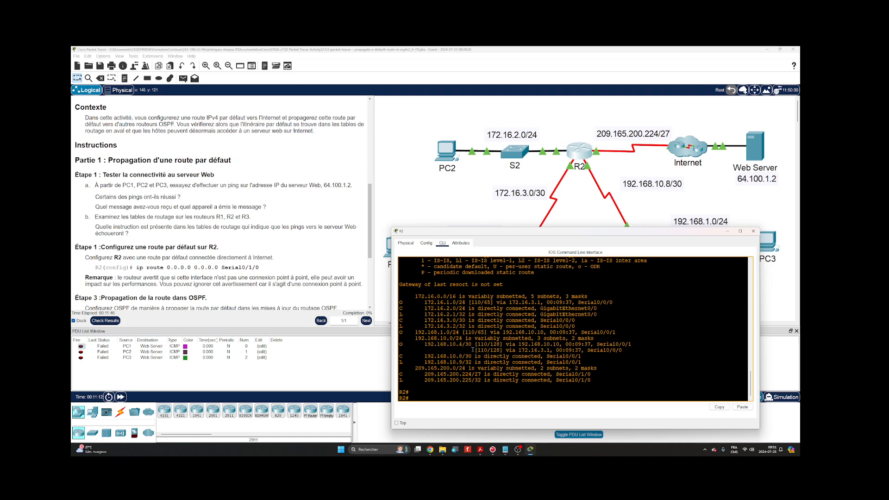
pyautogui.write('nf')
pyautogui.press('Tab')
pyautogui.write('t')
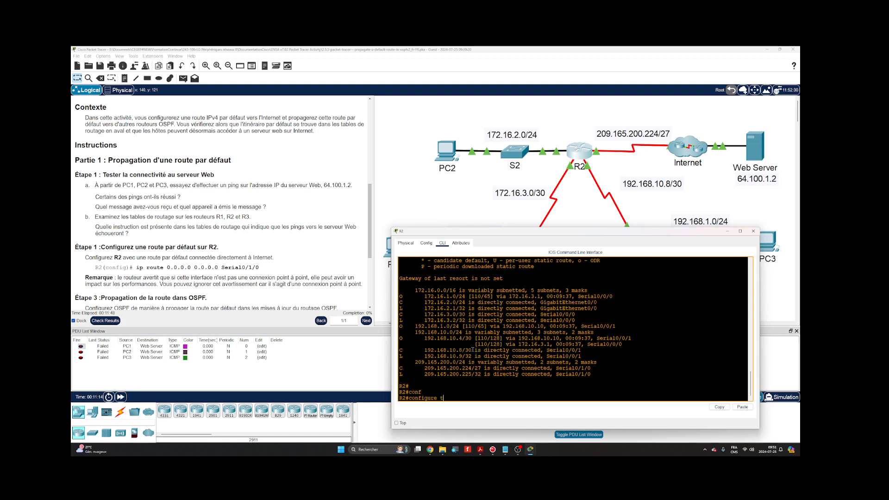
pyautogui.press('Tab')
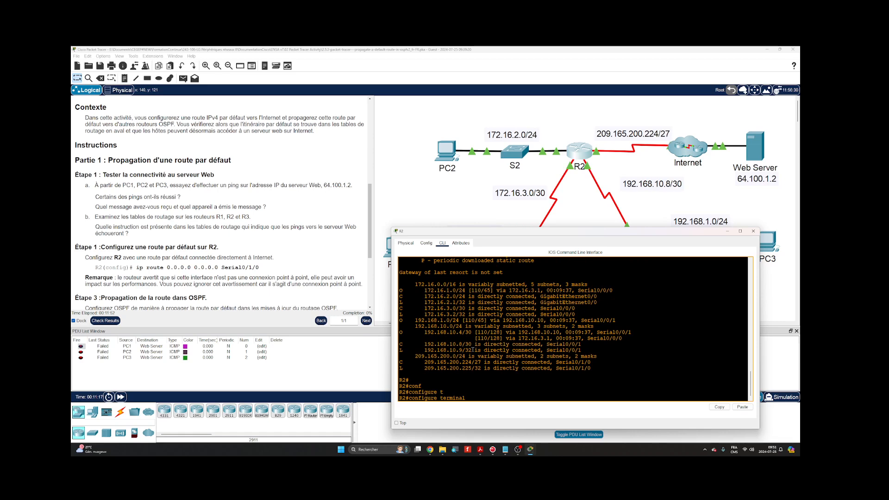
pyautogui.press('BackSpace')
pyautogui.press('BackSpace')
pyautogui.press('BackSpace')
pyautogui.press('BackSpace')
pyautogui.press('BackSpace')
pyautogui.press('BackSpace')
pyautogui.press('BackSpace')
pyautogui.press('BackSpace')
pyautogui.press('BackSpace')
pyautogui.press('BackSpace')
pyautogui.press('BackSpace')
pyautogui.press('BackSpace')
pyautogui.press('BackSpace')
pyautogui.press('BackSpace')
pyautogui.press('BackSpace')
pyautogui.press('BackSpace')
pyautogui.press('BackSpace')
pyautogui.press('BackSpace')
# - Ping the Web Server at 64.100.1.2 from R2's privileged EXEC mode
pyautogui.write('ping ')
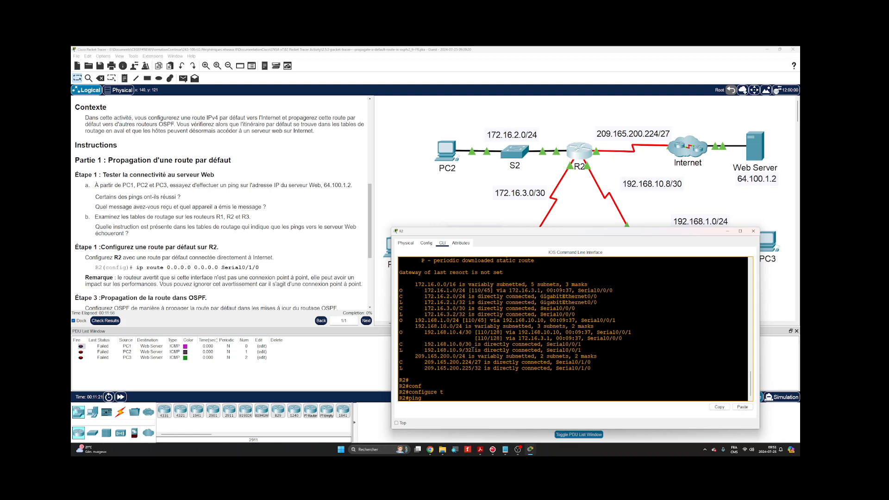
pyautogui.write('64.100.1.2')
pyautogui.press('Return')
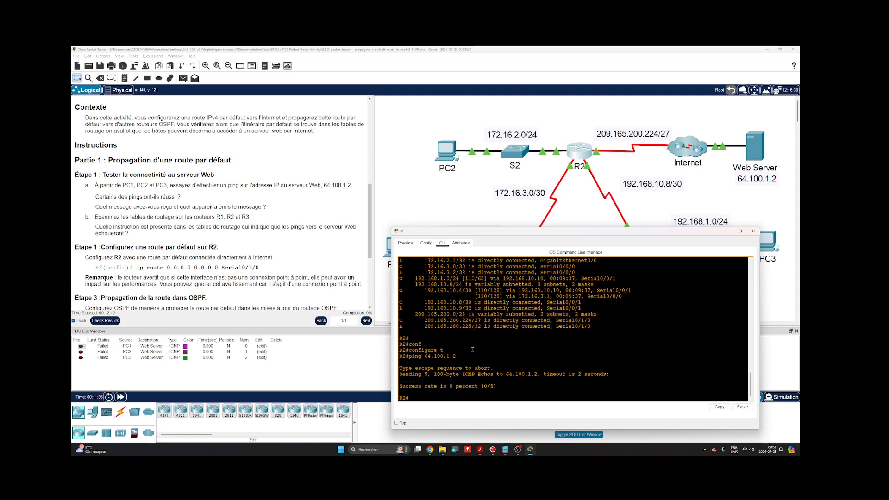
# - Enter global configuration mode on R2 with configure terminal
pyautogui.press('Return')
pyautogui.write('conf')
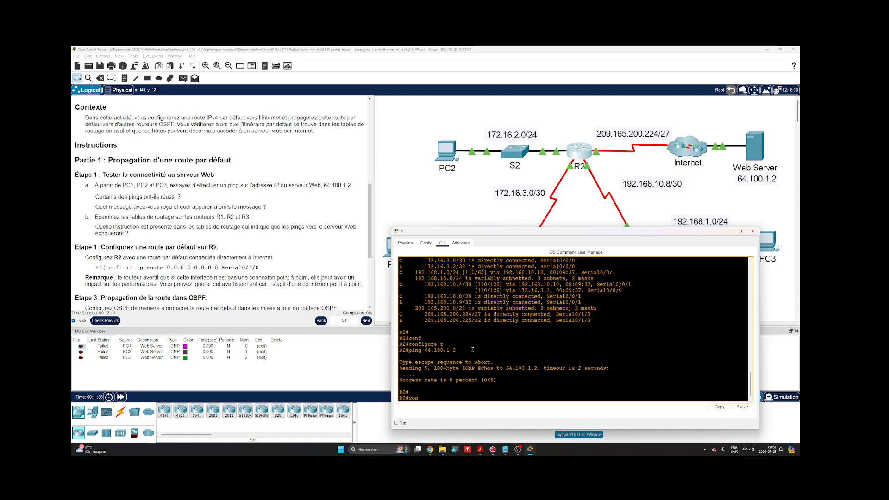
pyautogui.press('Tab')
pyautogui.write('t')
pyautogui.press('Tab')
pyautogui.press('Return')
pyautogui.press('Return')
pyautogui.press('Return')
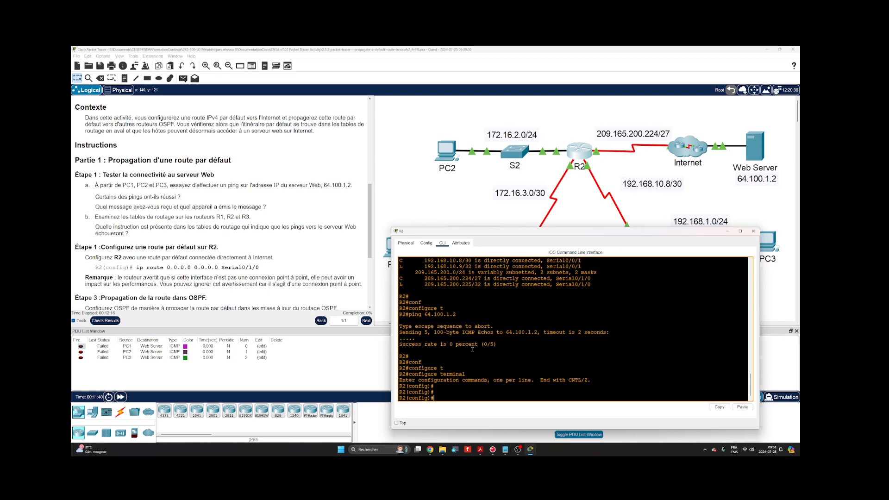
# - Configure a directly connected IPv4 default route on R2 with ip route 0.0.0.0 0.0.0.0 s0/1/0
pyautogui.write('ip route 0.0.0.0 0.')
pyautogui.write('0.0.0 s0/1/0')
pyautogui.press('Return')
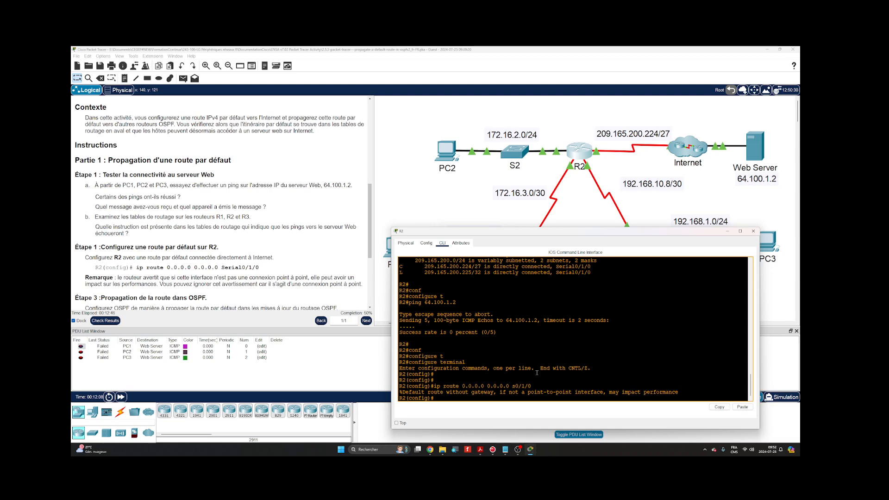
pyautogui.press('Return')
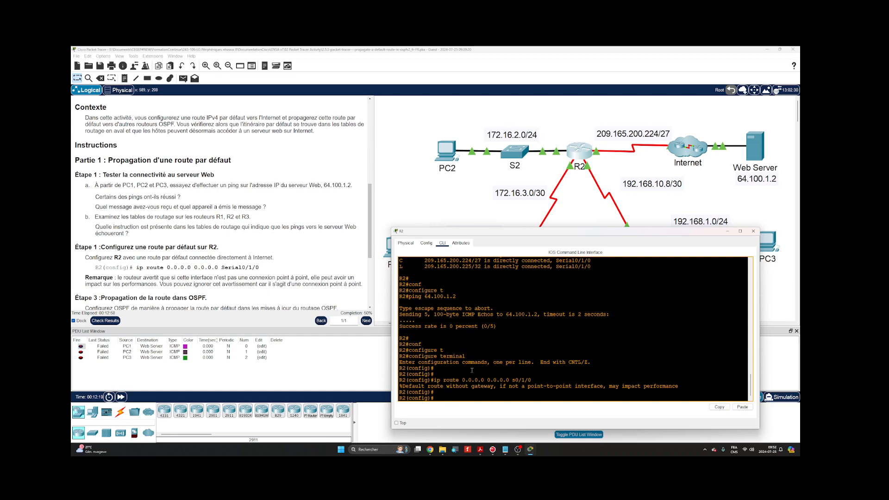
pyautogui.press('Return')
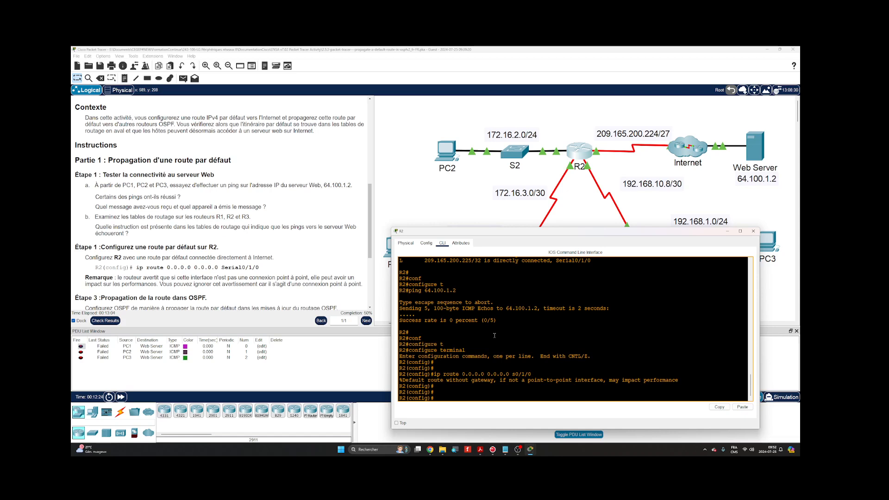
# - Test Web Server connectivity from R2's configuration mode with do ping 64.100.1.2
pyautogui.write('do ping 64.100.1.2')
pyautogui.press('Return')
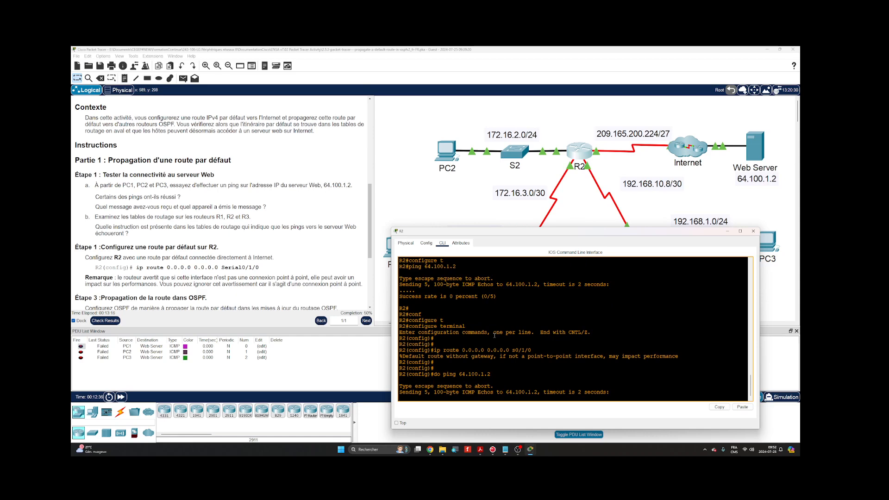
# - Repeat the ping from R2 to 64.100.1.2 two more times
pyautogui.press('Up')
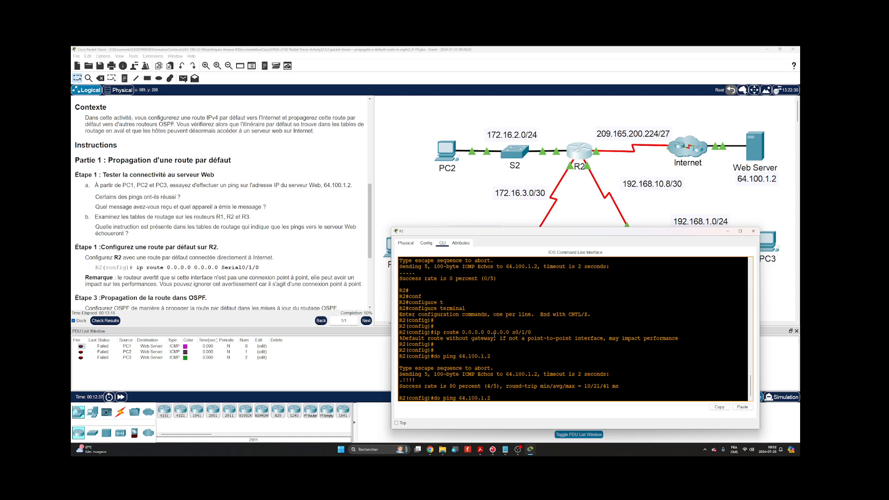
pyautogui.press('Return')
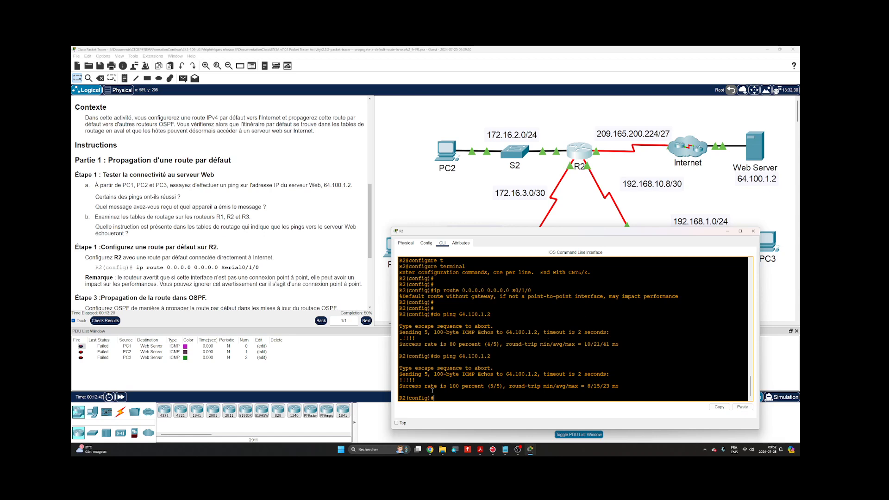
pyautogui.press('Return')
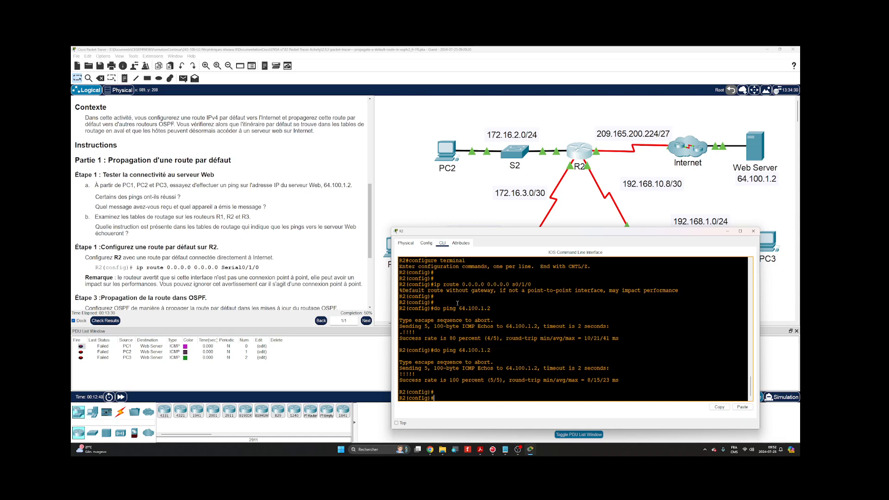
pyautogui.press('Up')
pyautogui.press('Return')
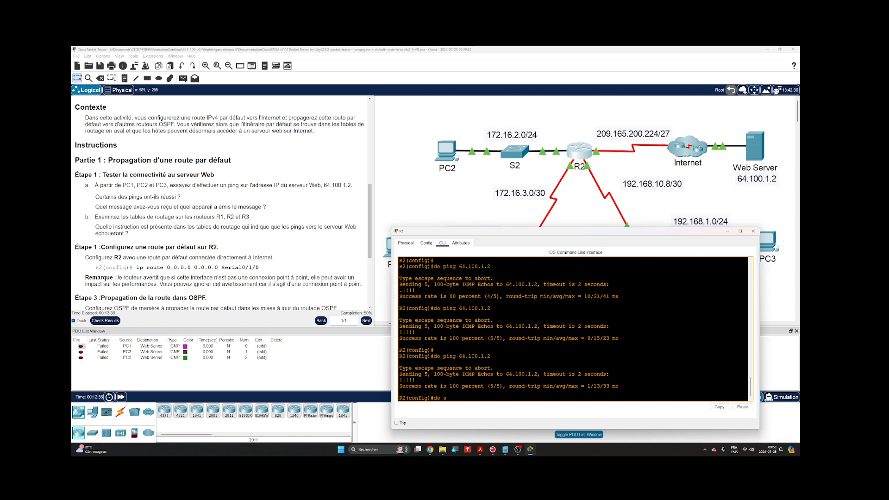
# - Display R2's routing table with do show ip route, check for the static default route, and close R2's window
pyautogui.write('do show ip route')
pyautogui.press('Return')
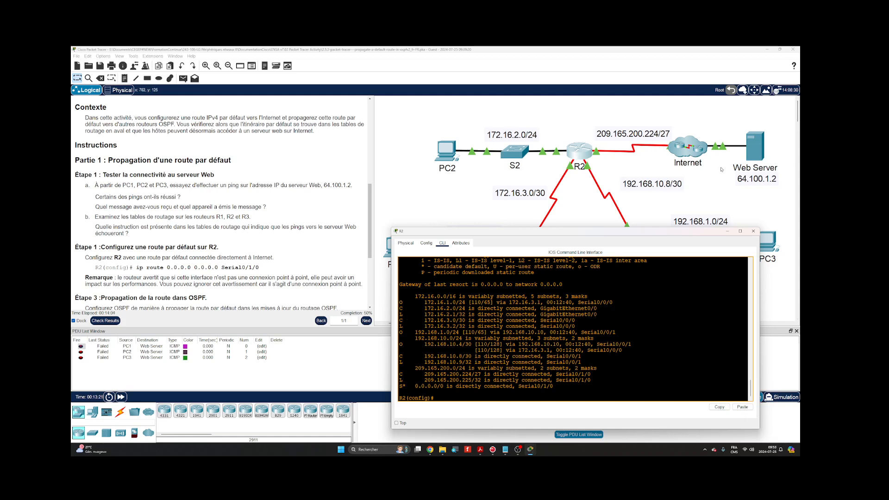
pyautogui.click(753, 231)
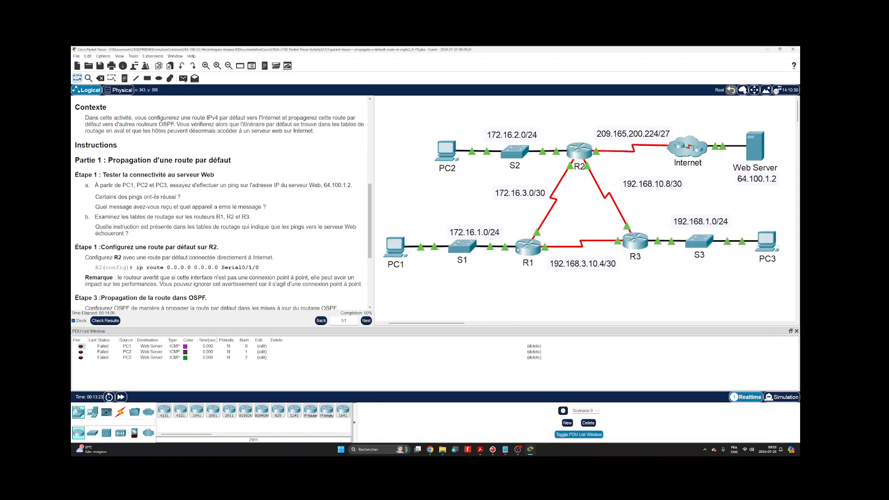
# - Open R1's command line and display its full routing table again with show ip route
pyautogui.click(518, 250)
pyautogui.moveTo(446, 161); pyautogui.dragTo(500, 236)
pyautogui.moveTo(603, 299); pyautogui.dragTo(708, 299)
pyautogui.press('Return')
pyautogui.press('Return')
pyautogui.press('Up')
pyautogui.press('Return')
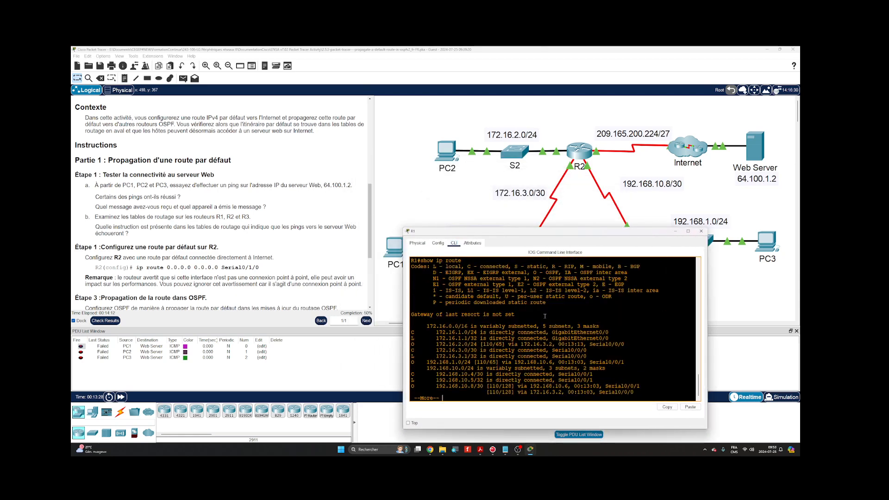
pyautogui.press('space')
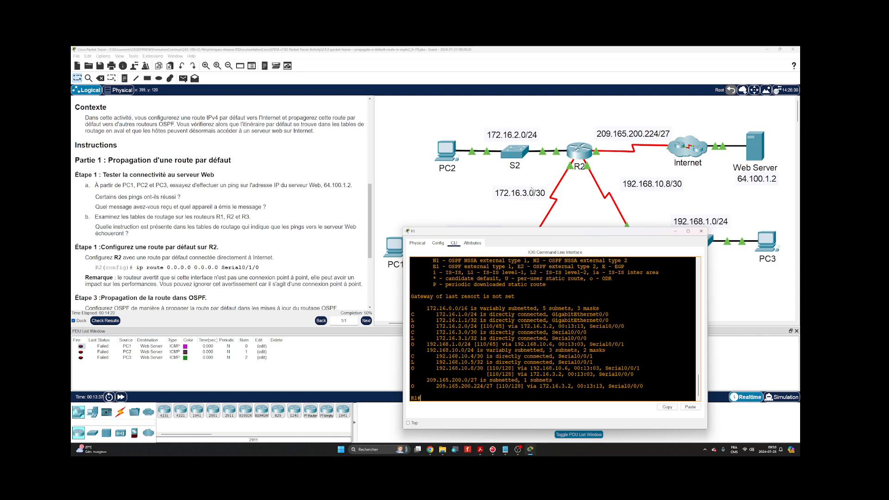
# - Check R1's routing table for a default route against the topology, and close R1's window
pyautogui.moveTo(506, 234); pyautogui.dragTo(530, 235)
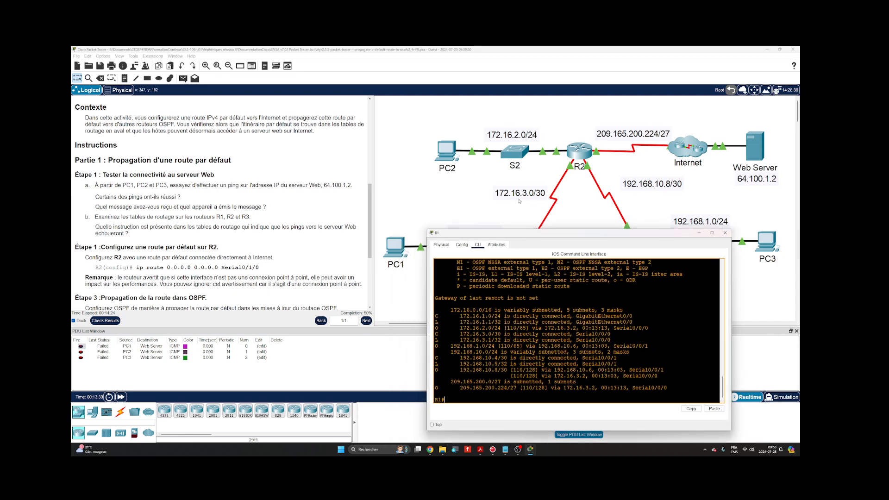
pyautogui.scroll(-3, 519, 201)
pyautogui.scroll(3, 518, 197)
pyautogui.click(725, 232)
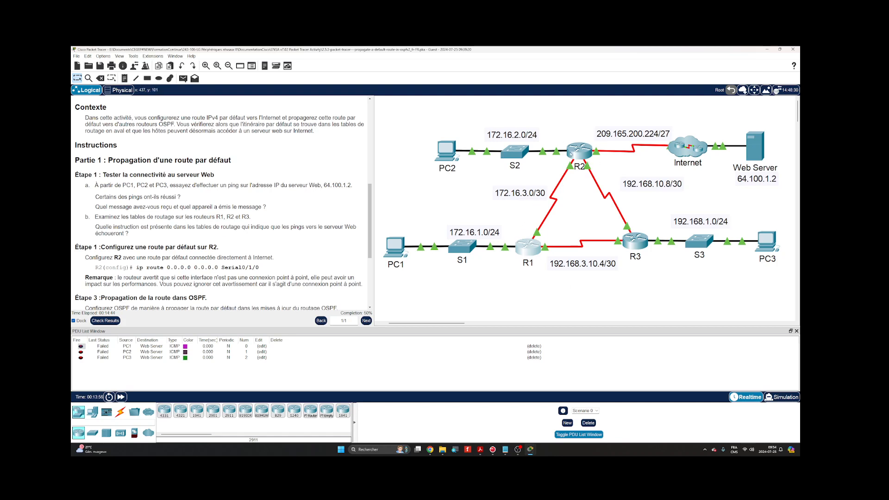
# - Reopen R2's command line at the global configuration prompt
pyautogui.moveTo(591, 158)
pyautogui.click(579, 151)
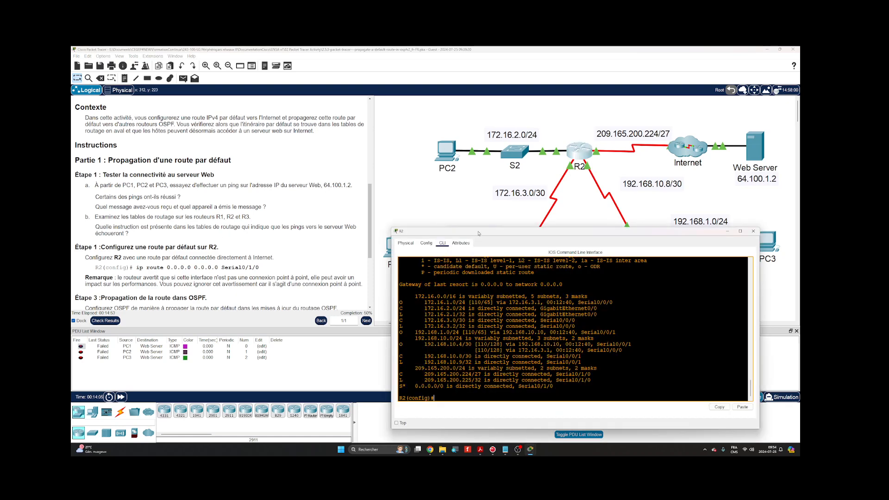
pyautogui.moveTo(477, 234); pyautogui.dragTo(482, 232)
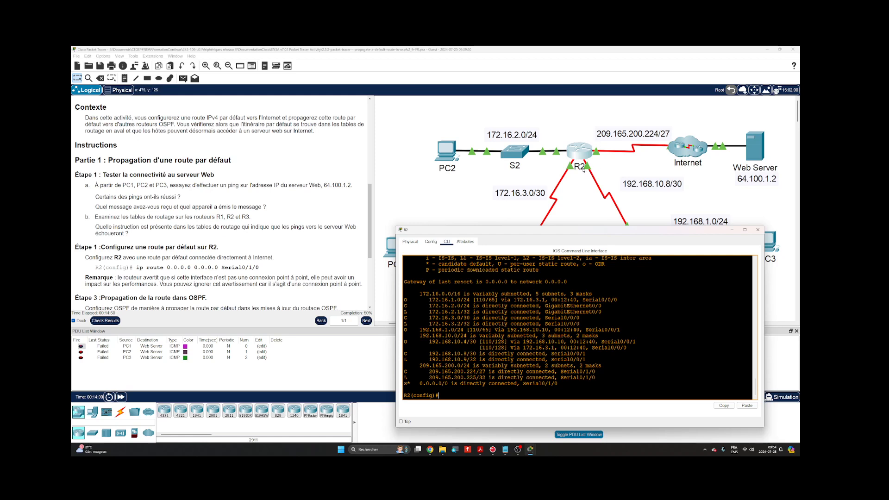
pyautogui.press('Return')
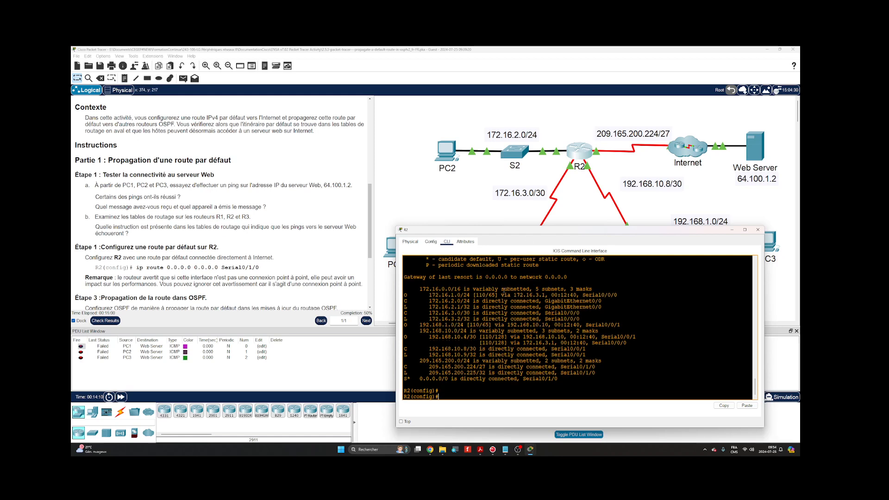
# - Enter OSPF router configuration on R2 with router ospf 1, taking the process ID from the activity instructions
pyautogui.write('rout')
pyautogui.press('Tab')
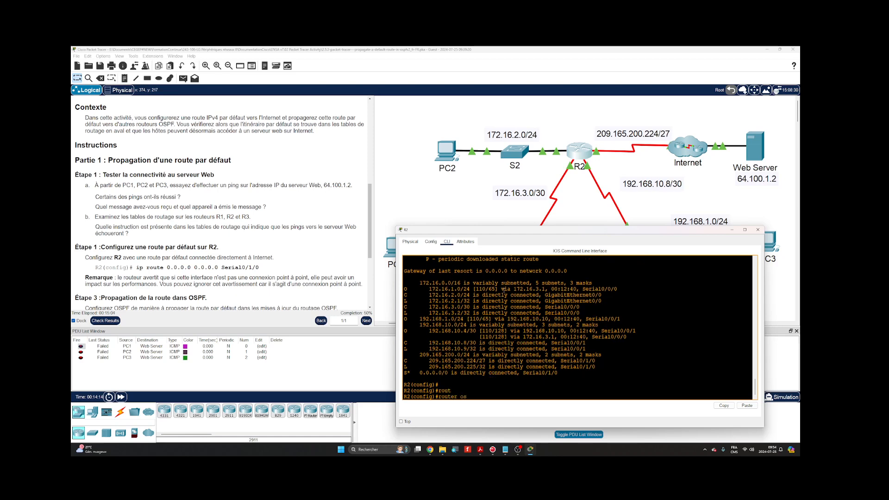
pyautogui.write('os')
pyautogui.press('Tab')
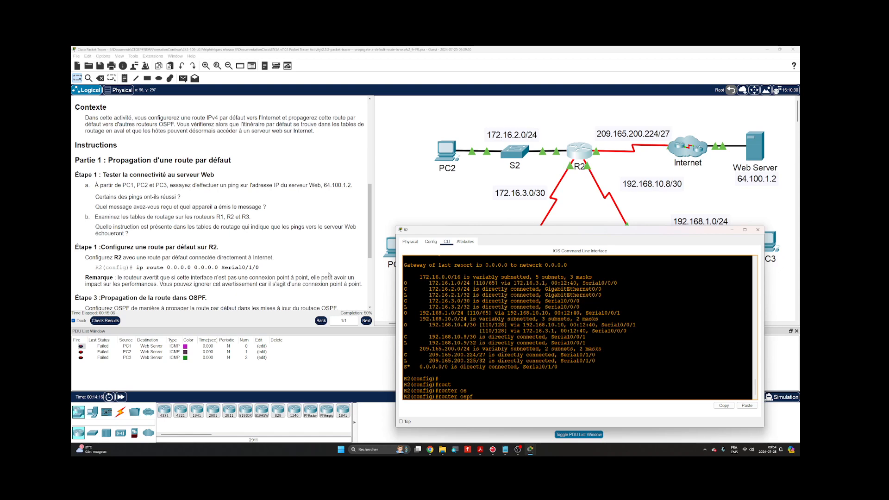
pyautogui.scroll(-3, 258, 278)
pyautogui.scroll(-1, 259, 278)
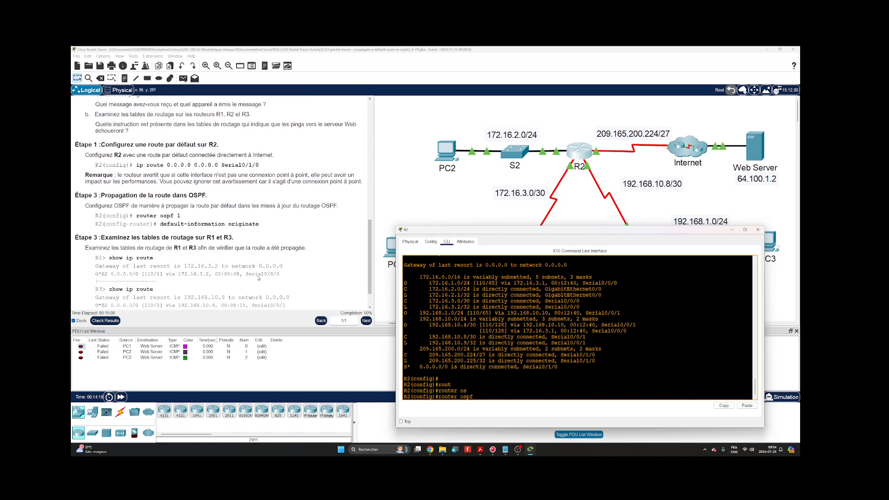
pyautogui.click(178, 215)
pyautogui.doubleClick(178, 215)
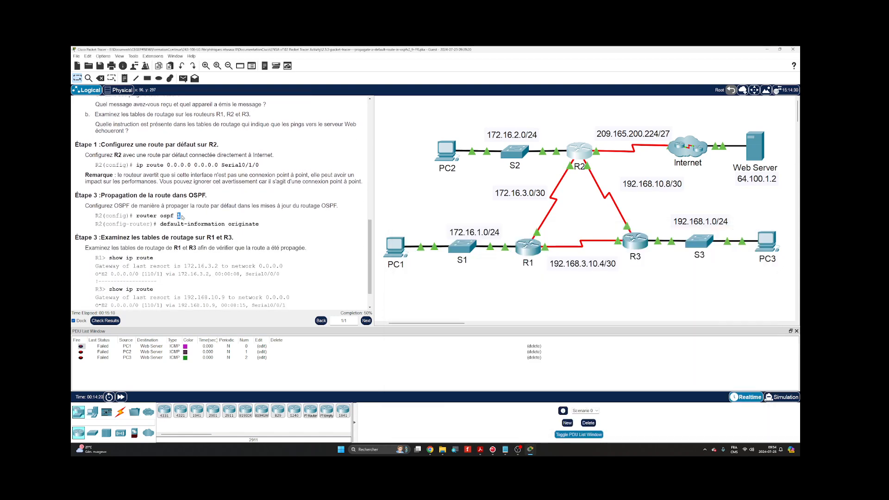
pyautogui.click(589, 148)
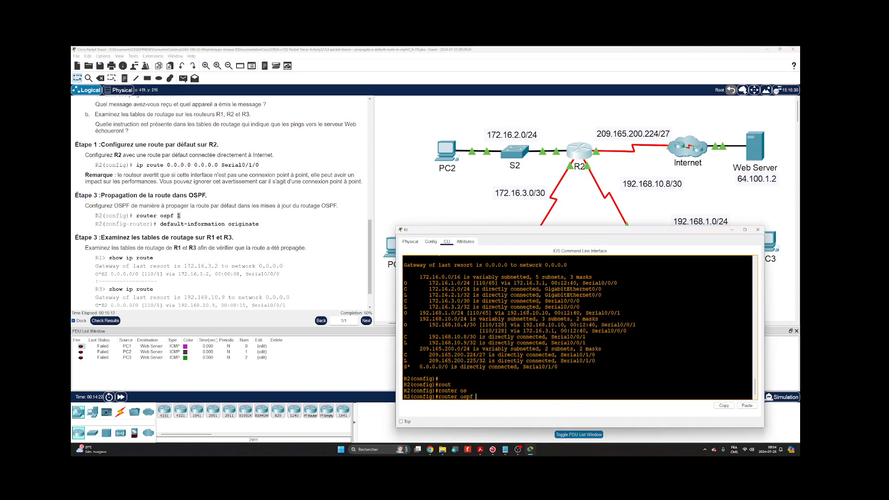
pyautogui.write('1')
pyautogui.press('Return')
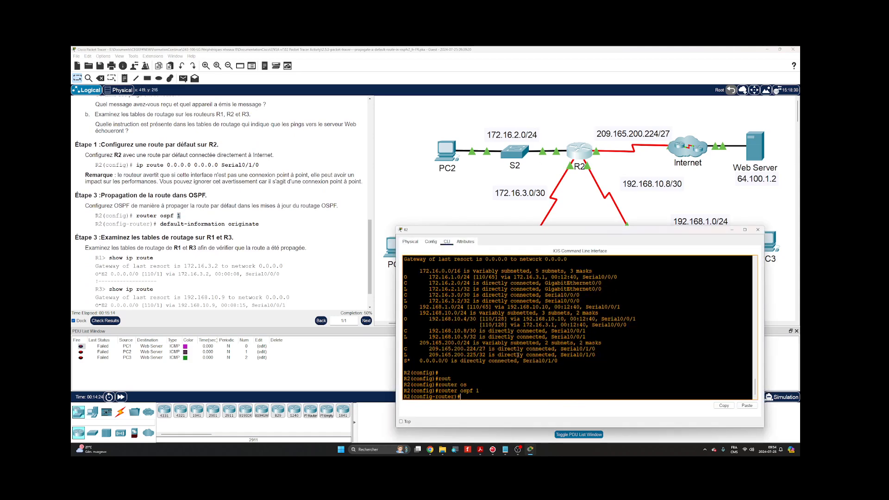
# - Propagate the default route in R2's OSPF updates with default-information originate
pyautogui.write('de')
pyautogui.press('Tab')
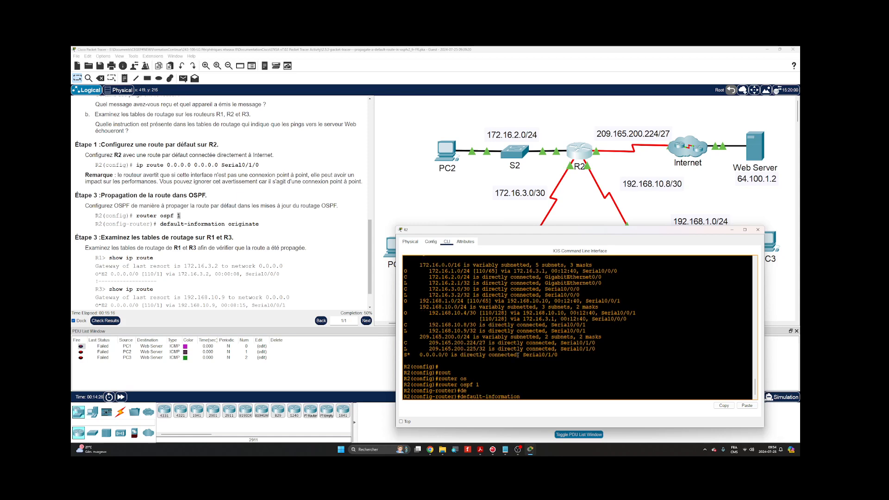
pyautogui.write('or')
pyautogui.press('Tab')
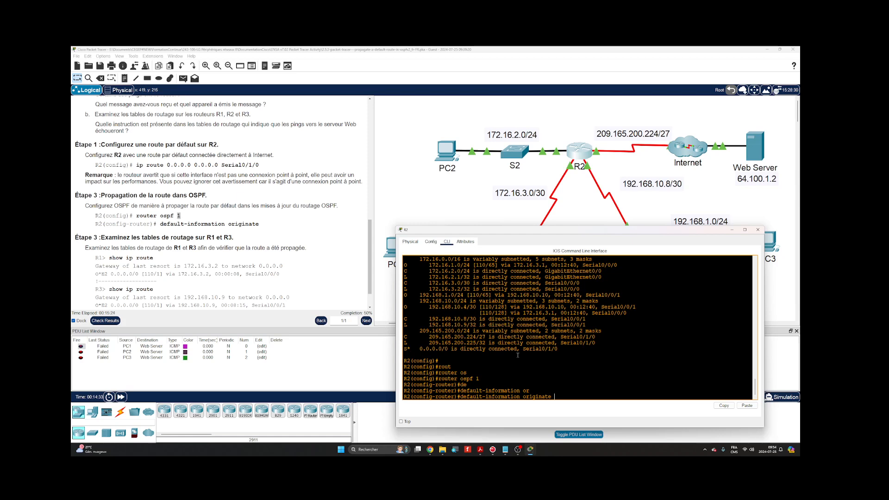
pyautogui.press('Return')
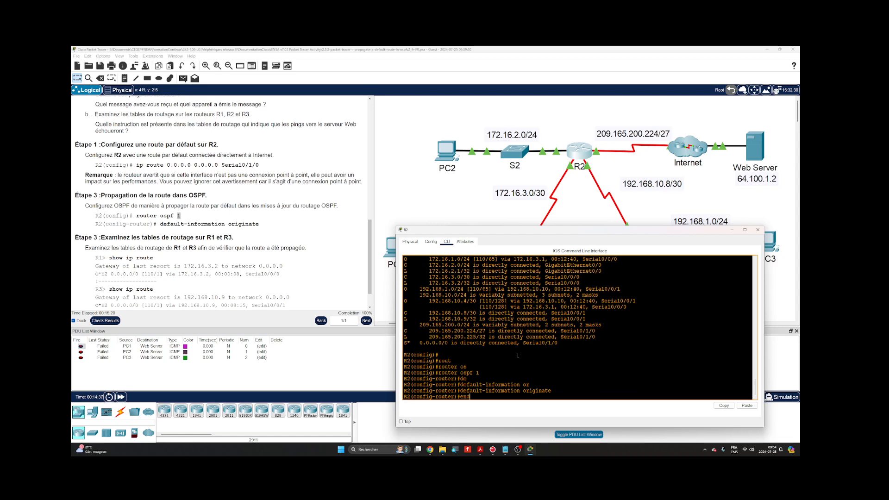
# - Leave configuration mode on R2 and return to the privileged EXEC prompt
pyautogui.press('Return')
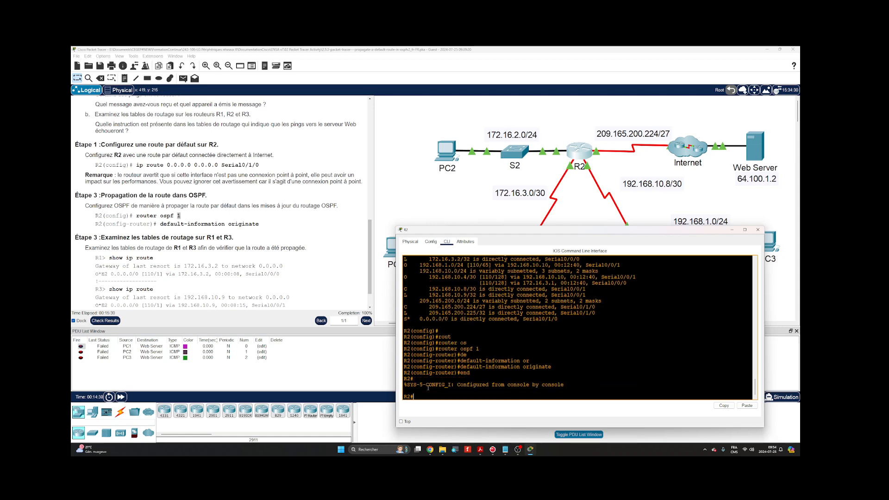
pyautogui.press('Return')
pyautogui.press('Up')
pyautogui.press('Return')
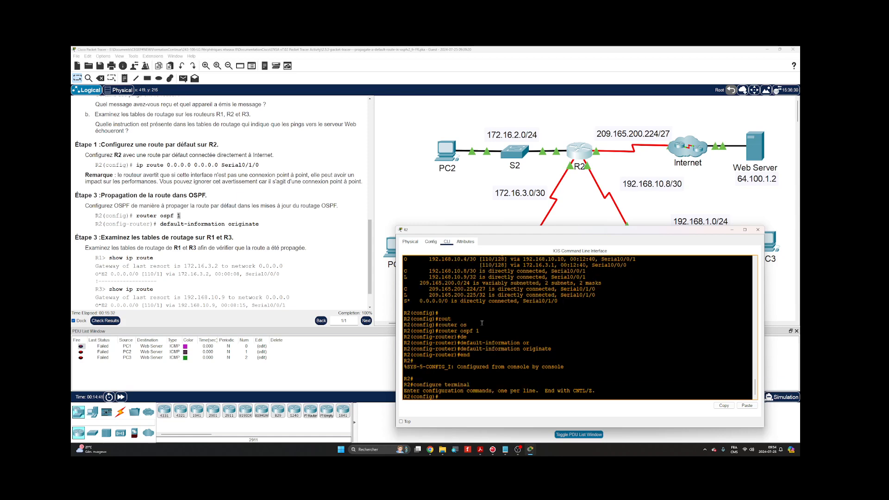
pyautogui.write('exit')
pyautogui.press('Return')
pyautogui.press('Return')
# - Display R2's routing table with show ip route, check its static default route entry, and close R2's window
pyautogui.write('show i')
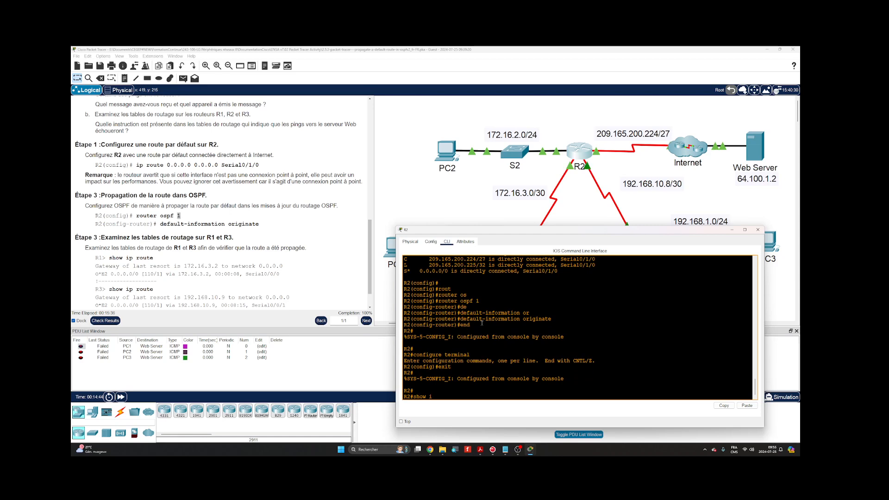
pyautogui.write('p route')
pyautogui.press('Return')
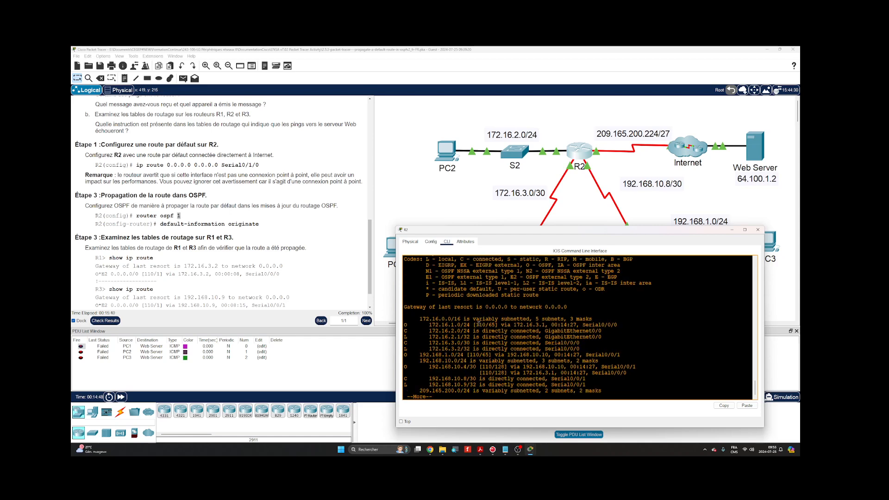
pyautogui.press('space')
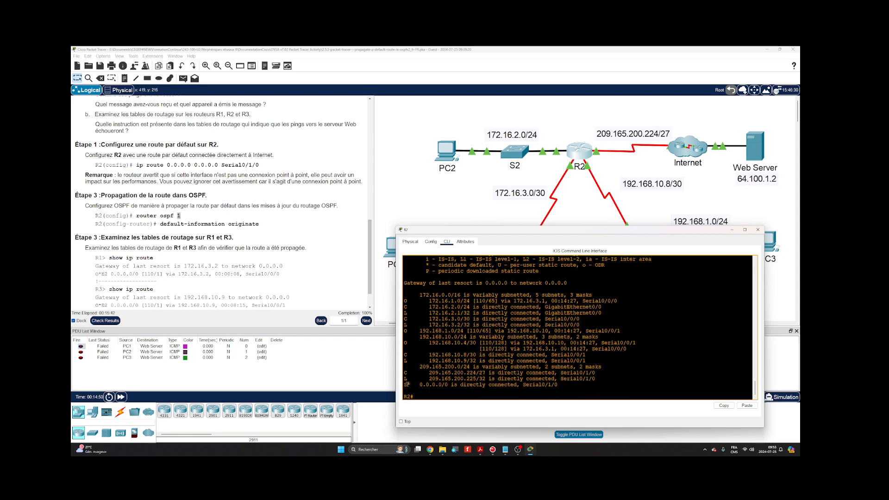
pyautogui.scroll(1, 427, 295)
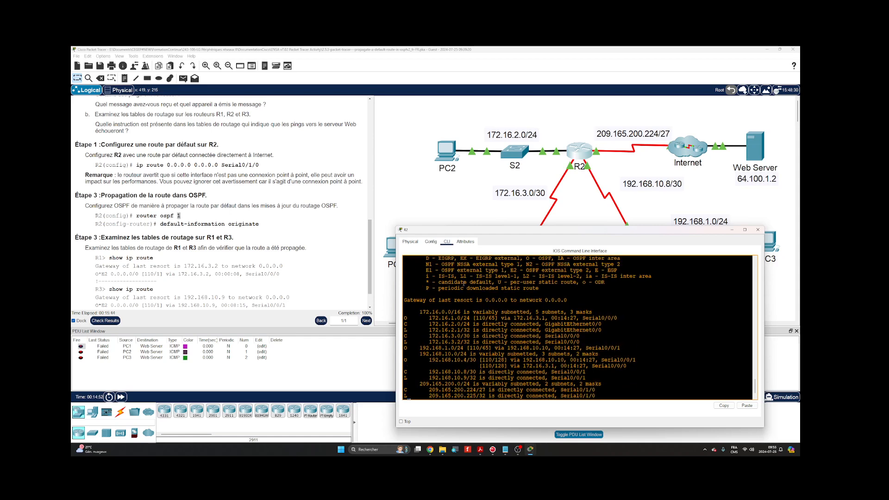
pyautogui.scroll(-1, 483, 284)
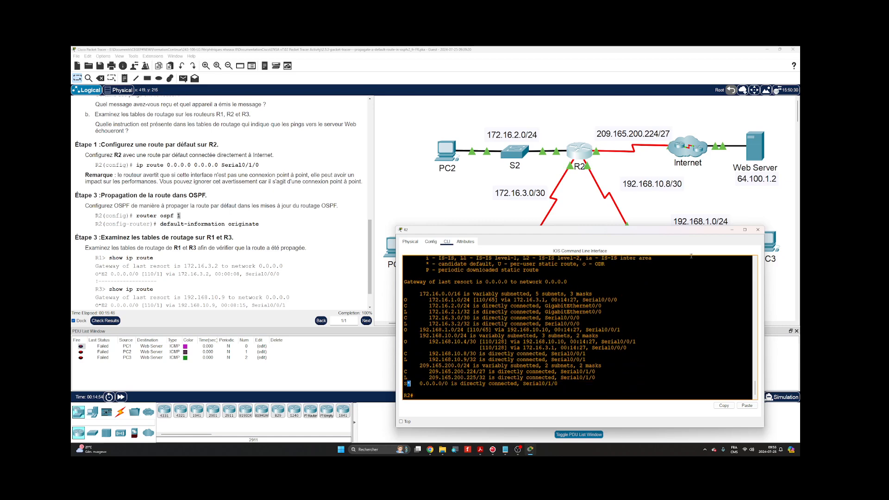
pyautogui.click(757, 229)
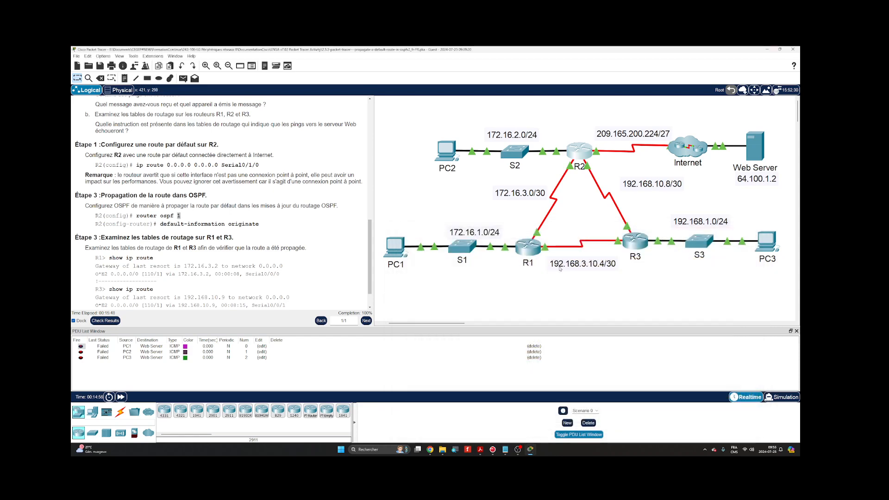
# - Open R1's command line in an enlarged window and check the gateway of last resort in the earlier routing table output
pyautogui.click(531, 251)
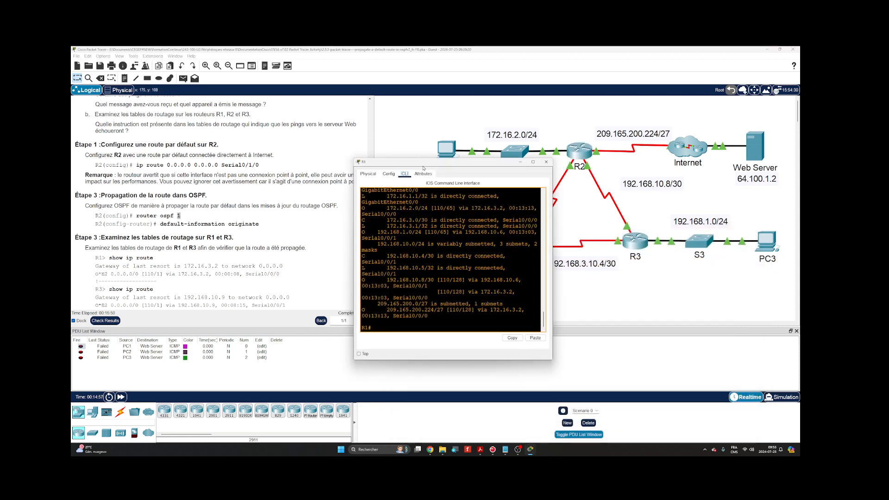
pyautogui.moveTo(419, 158); pyautogui.dragTo(458, 226)
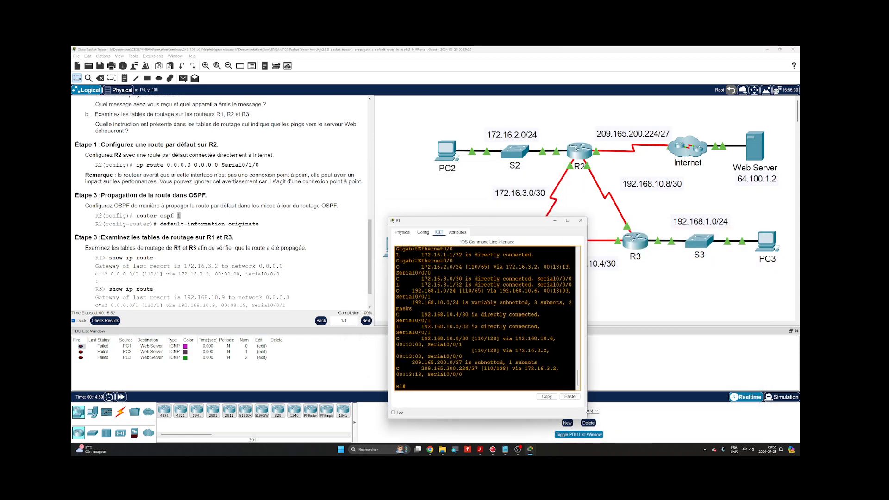
pyautogui.moveTo(586, 419); pyautogui.dragTo(718, 429)
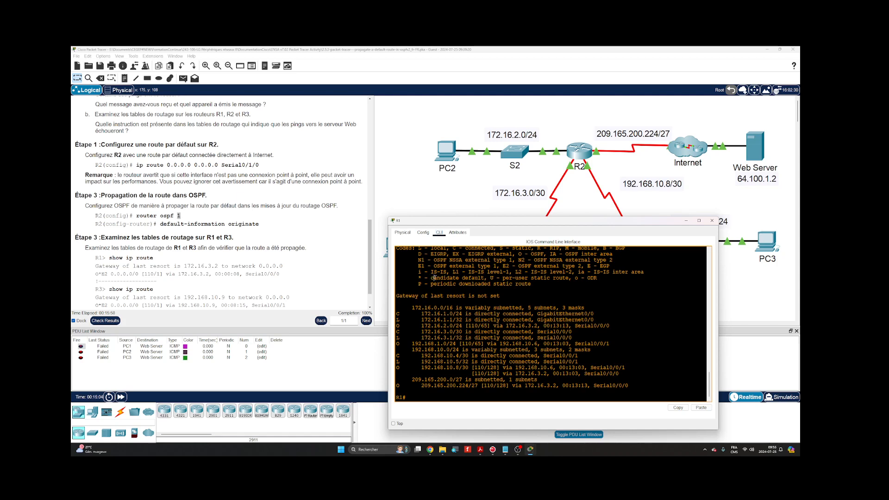
pyautogui.moveTo(397, 295); pyautogui.dragTo(505, 297)
pyautogui.click(505, 297)
# - Display R1's current routing table in full with show ip route, separated from the old output by blank prompts
pyautogui.press('Return')
pyautogui.press('Return')
pyautogui.press('Return')
pyautogui.press('Return')
pyautogui.press('Return')
pyautogui.press('Return')
pyautogui.press('Return')
pyautogui.press('Return')
pyautogui.press('Return')
pyautogui.press('Return')
pyautogui.press('Return')
pyautogui.press('Return')
pyautogui.press('Return')
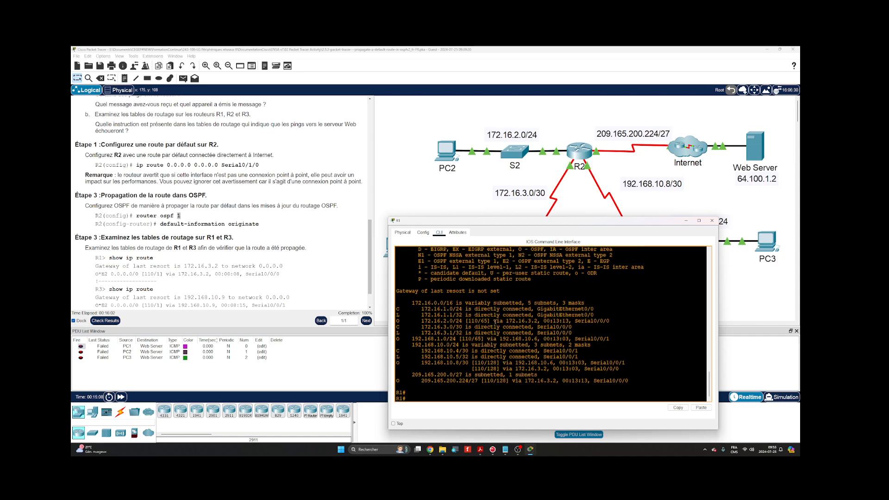
pyautogui.press('Return')
pyautogui.press('Return')
pyautogui.press('Return')
pyautogui.press('Return')
pyautogui.press('Return')
pyautogui.press('Return')
pyautogui.press('Return')
pyautogui.press('Return')
pyautogui.press('Return')
pyautogui.press('Return')
pyautogui.write('show ip route')
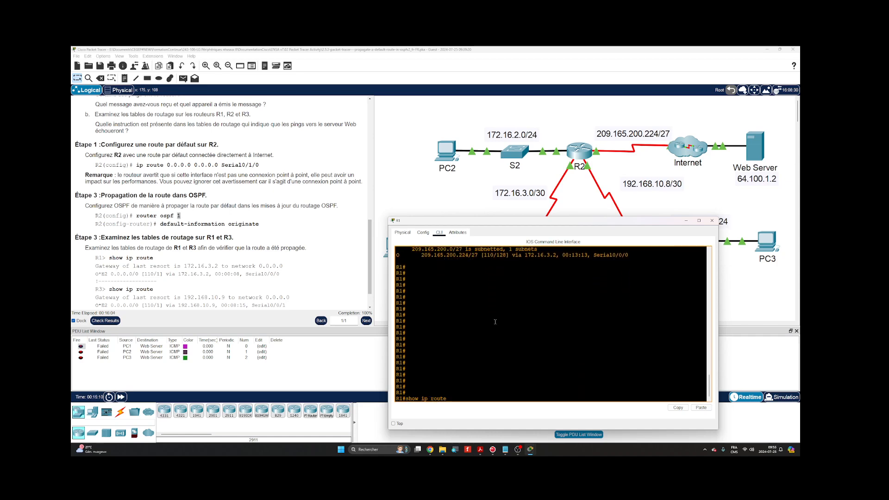
pyautogui.press('Return')
pyautogui.press('space')
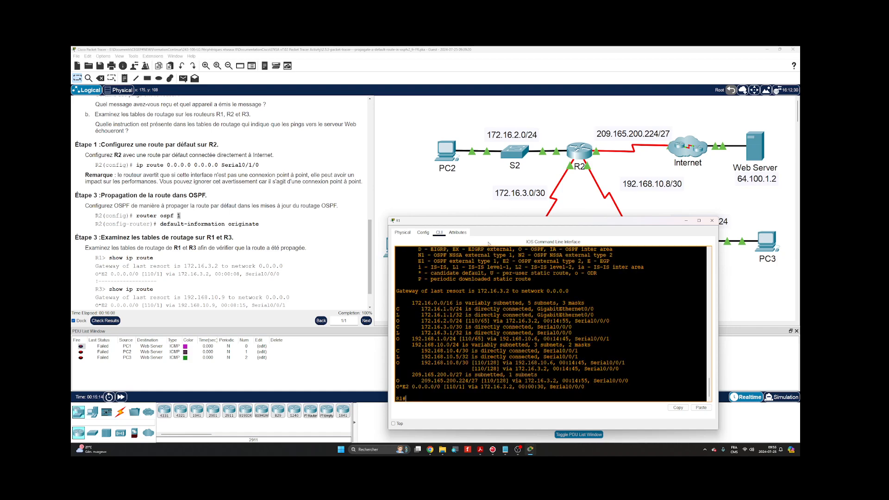
# - Compare R1's new routing table with the earlier output and look up the E2 code of the default route in the legend
pyautogui.scroll(12, 482, 255)
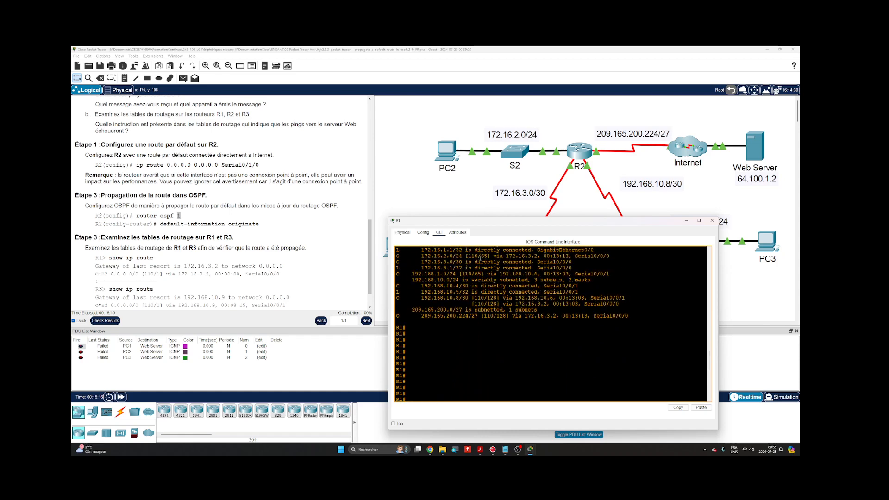
pyautogui.scroll(2, 454, 258)
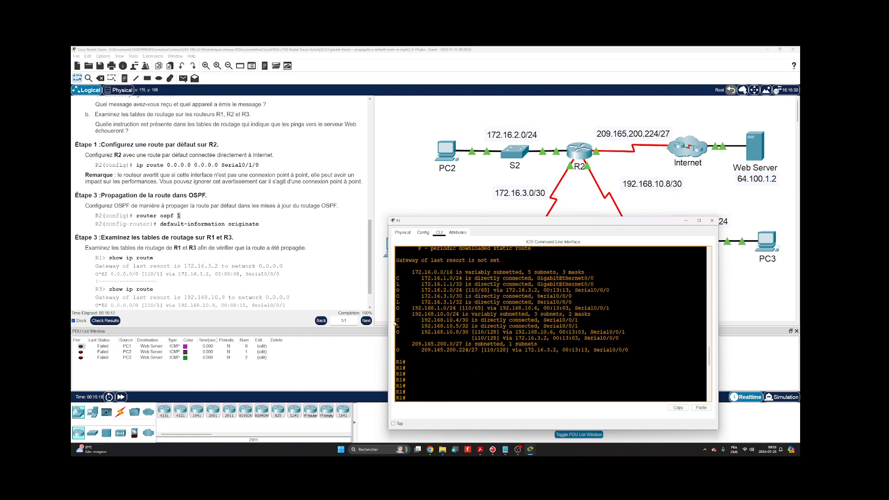
pyautogui.scroll(-4, 431, 321)
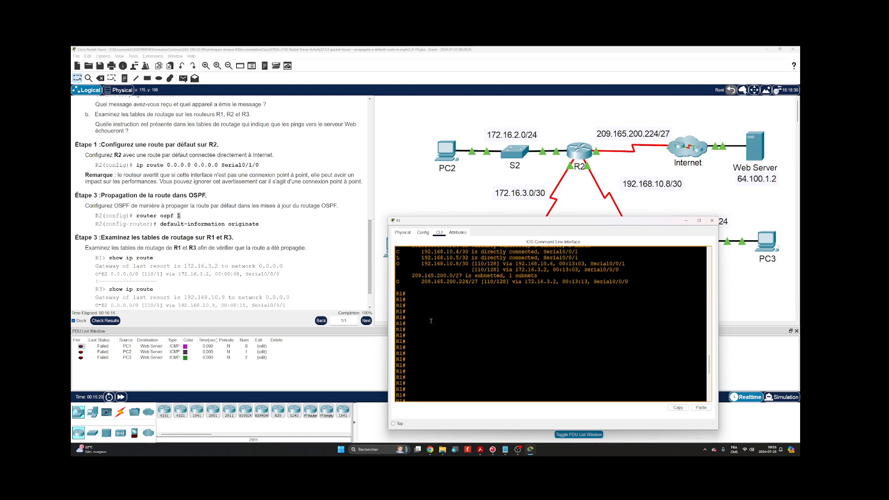
pyautogui.scroll(-10, 431, 321)
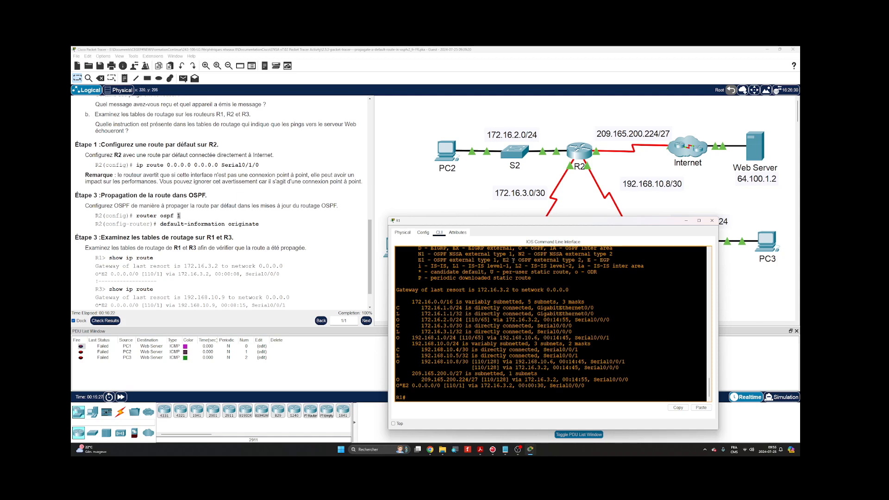
pyautogui.moveTo(503, 260); pyautogui.dragTo(580, 260)
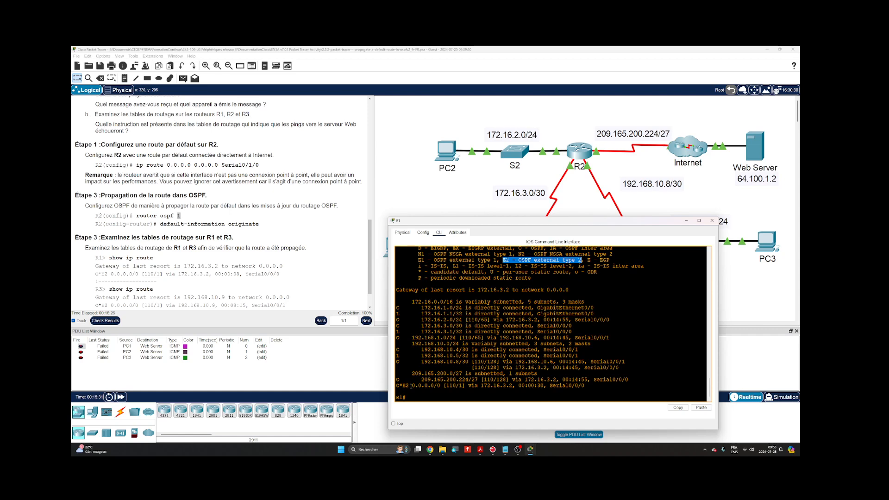
pyautogui.moveTo(411, 385); pyautogui.dragTo(439, 381)
pyautogui.click(482, 287)
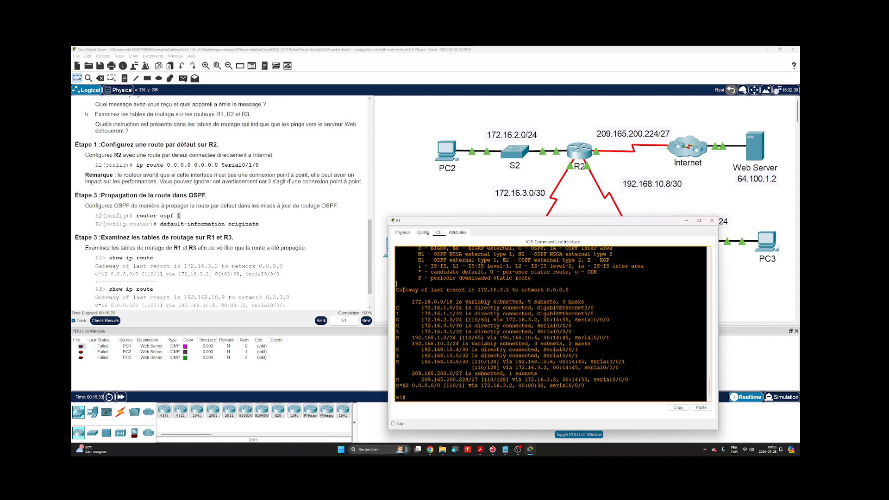
# - Check R1's gateway of last resort and its O*E2 default route entry against the link to R2 in the topology
pyautogui.moveTo(396, 289); pyautogui.dragTo(518, 290)
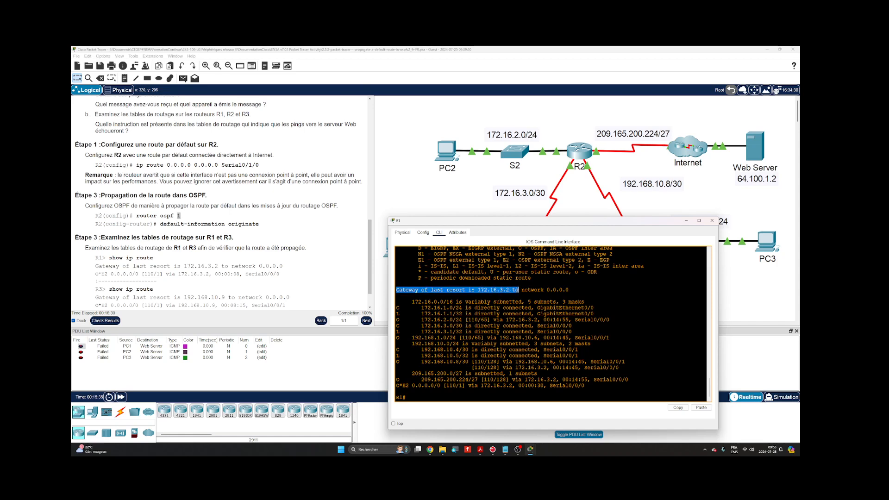
pyautogui.moveTo(547, 221); pyautogui.dragTo(552, 232)
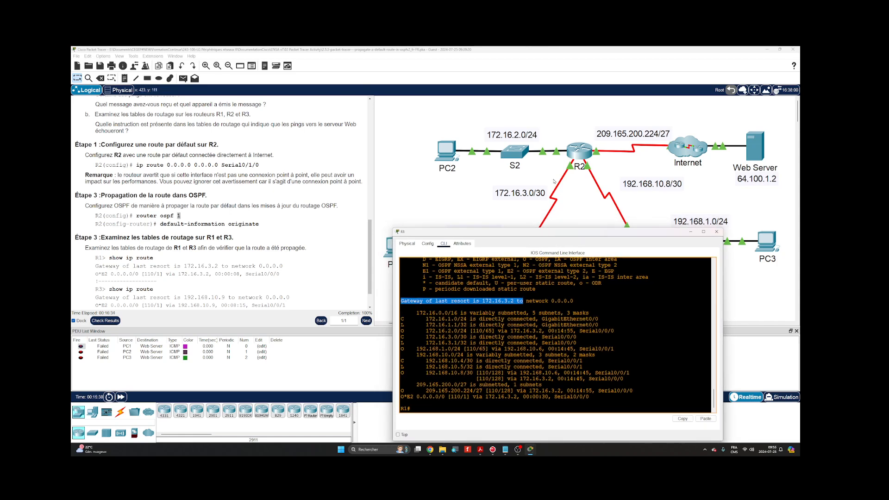
pyautogui.moveTo(532, 230); pyautogui.dragTo(528, 246)
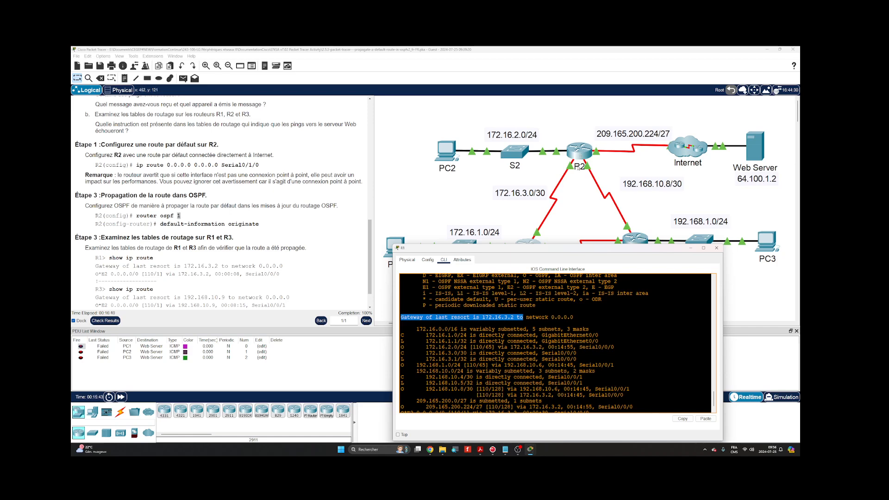
pyautogui.moveTo(520, 244); pyautogui.dragTo(520, 207)
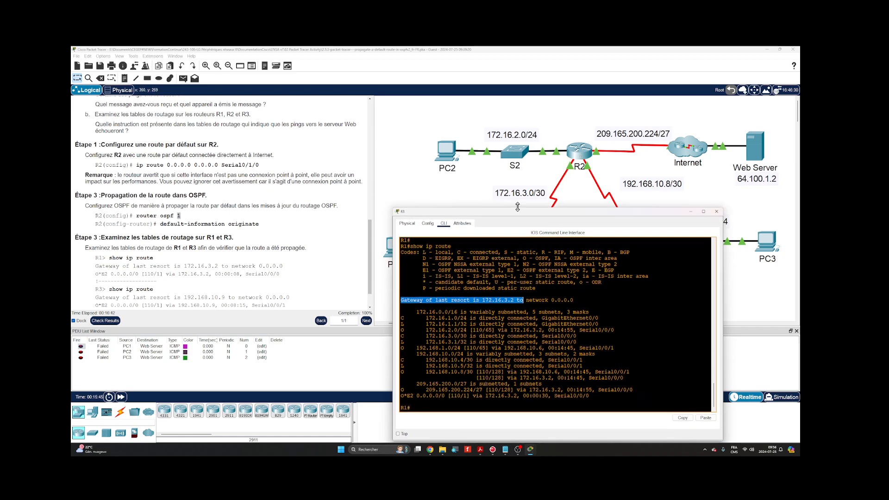
pyautogui.moveTo(401, 397); pyautogui.dragTo(404, 397)
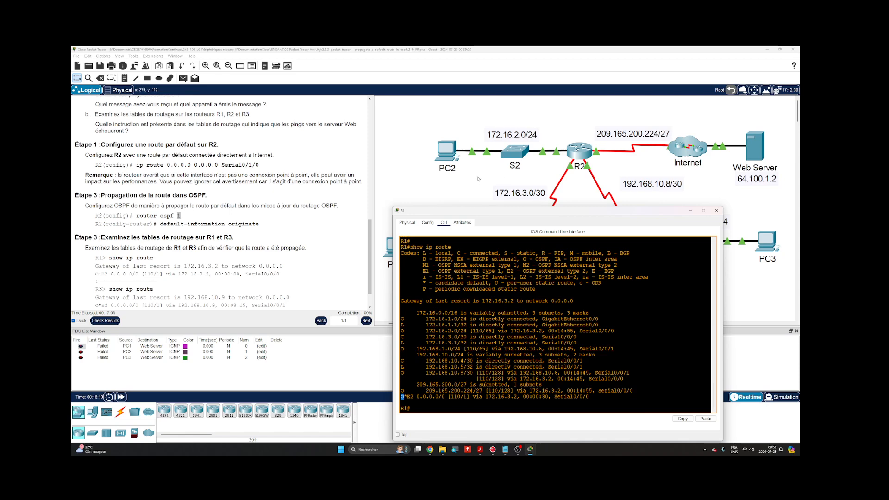
# - Ping the Web Server at 64.100.1.2 from R1, and close R1's window
pyautogui.click(547, 292)
pyautogui.write('ping 64.100.1.2')
pyautogui.press('Return')
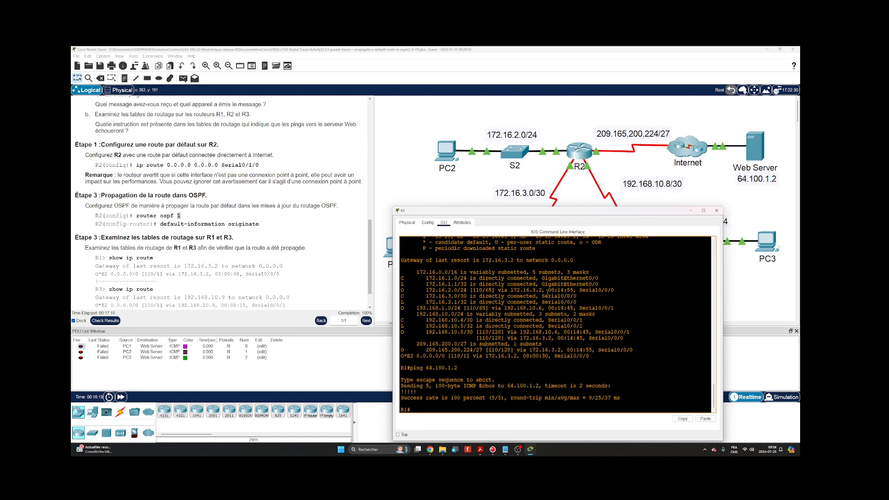
pyautogui.click(716, 211)
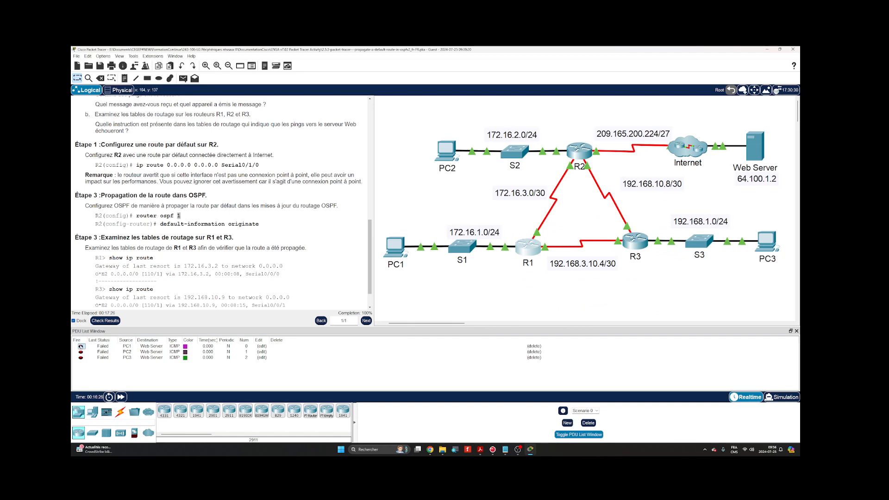
# - Resend the three ICMP PDUs from PC1, PC2 and PC3 to the Web Server
pyautogui.click(81, 347)
pyautogui.click(81, 352)
pyautogui.click(81, 357)
# - Request 64.100.1.2 in PC1's web browser, and place PC1's window clear of the topology
pyautogui.click(391, 247)
pyautogui.moveTo(386, 161); pyautogui.dragTo(370, 203)
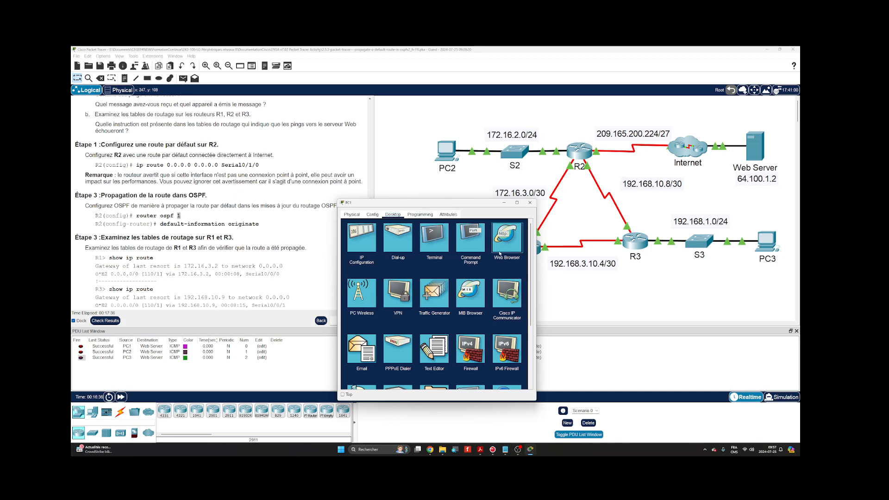
pyautogui.click(500, 254)
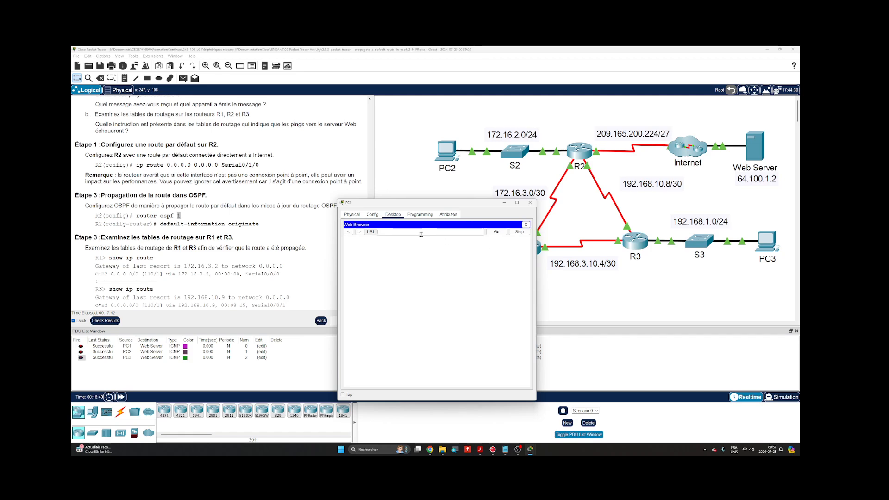
pyautogui.write('64.100.1.2')
pyautogui.press('Return')
pyautogui.click(497, 232)
pyautogui.moveTo(398, 205); pyautogui.dragTo(197, 174)
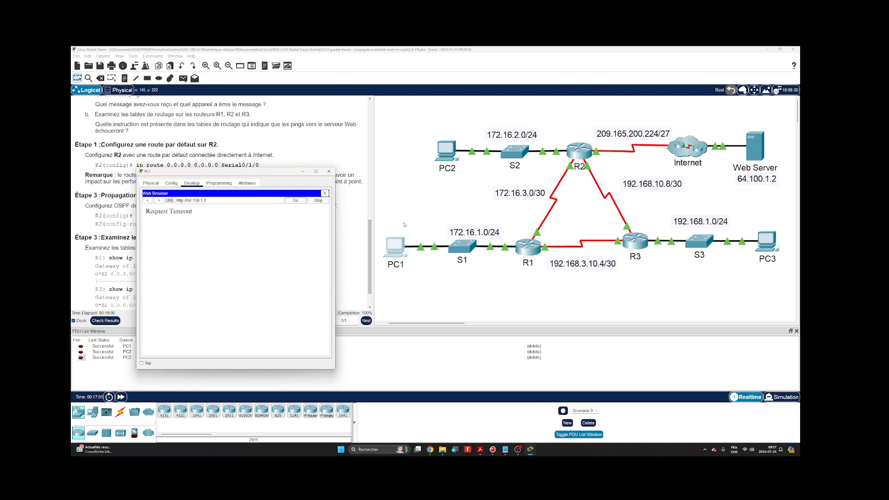
# - Turn on both the HTTP and HTTPS services on the Web Server
pyautogui.click(756, 153)
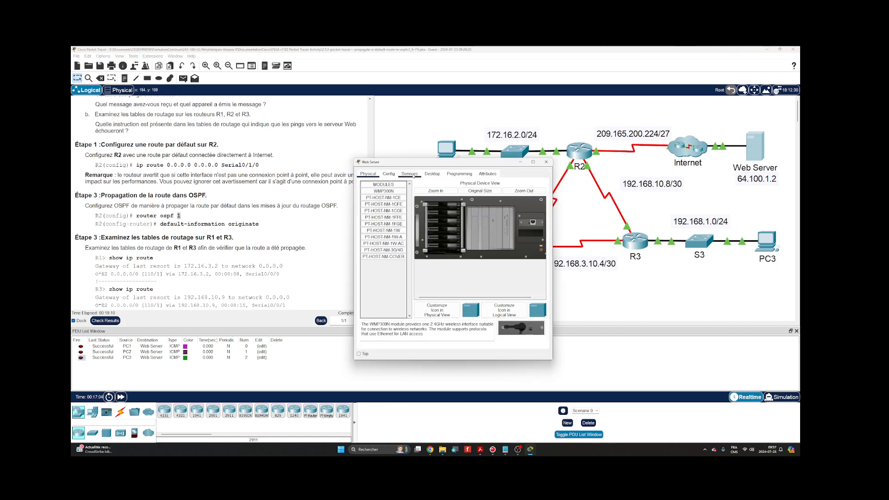
pyautogui.click(409, 174)
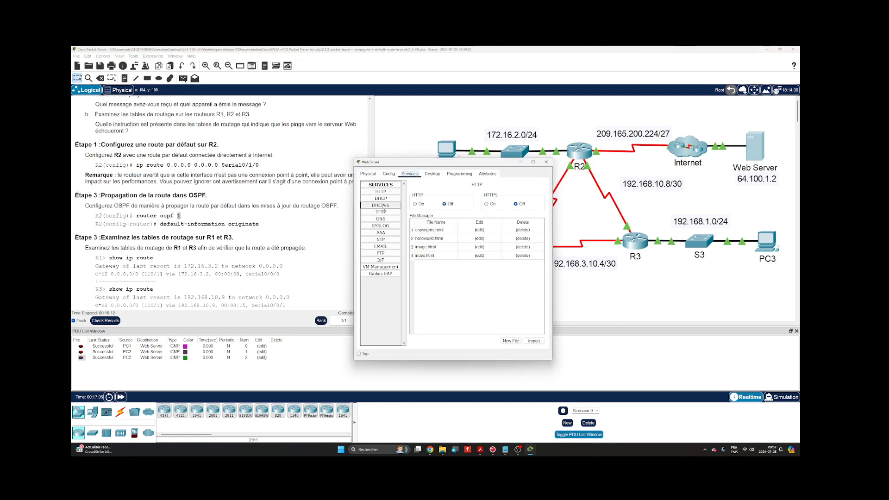
pyautogui.click(381, 191)
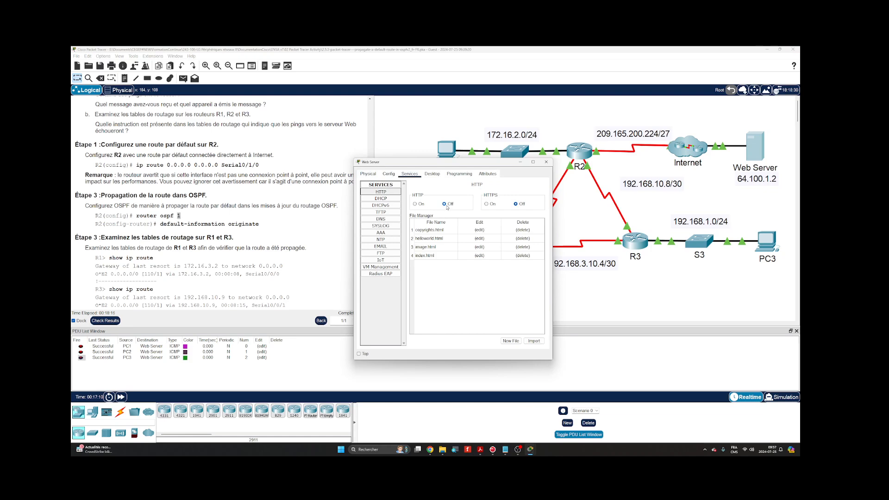
pyautogui.click(415, 206)
pyautogui.click(486, 205)
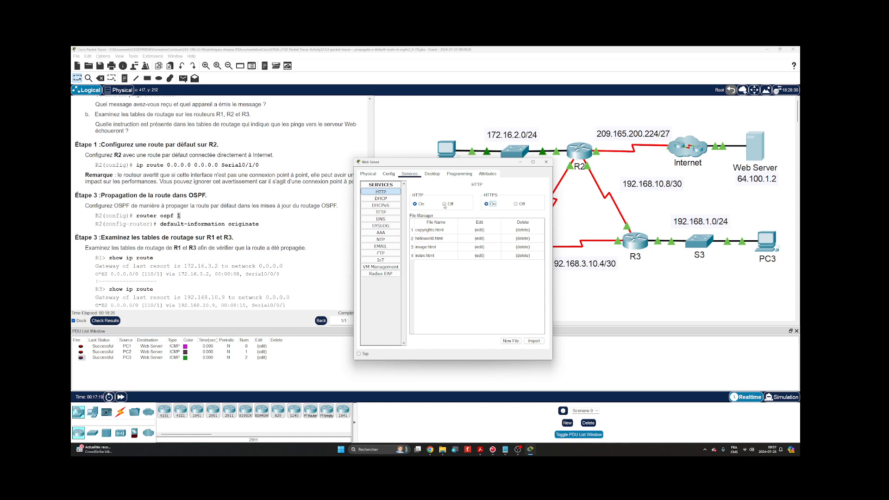
pyautogui.click(546, 161)
pyautogui.click(393, 253)
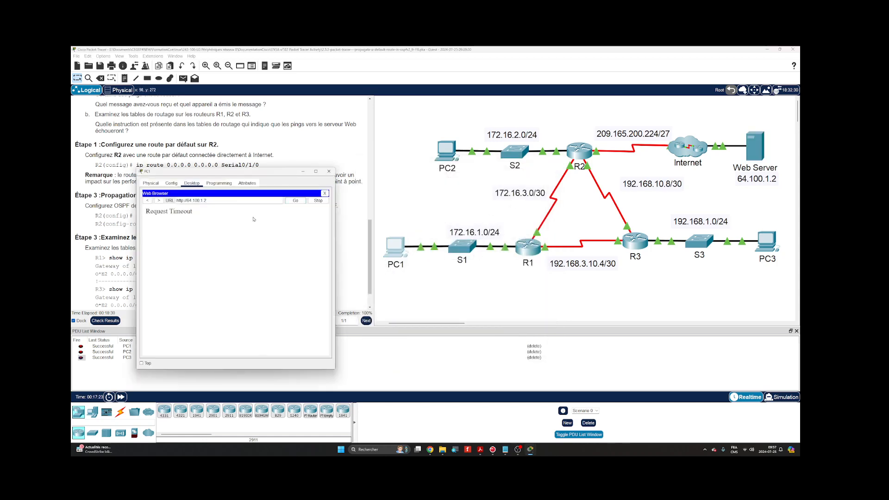
pyautogui.click(291, 201)
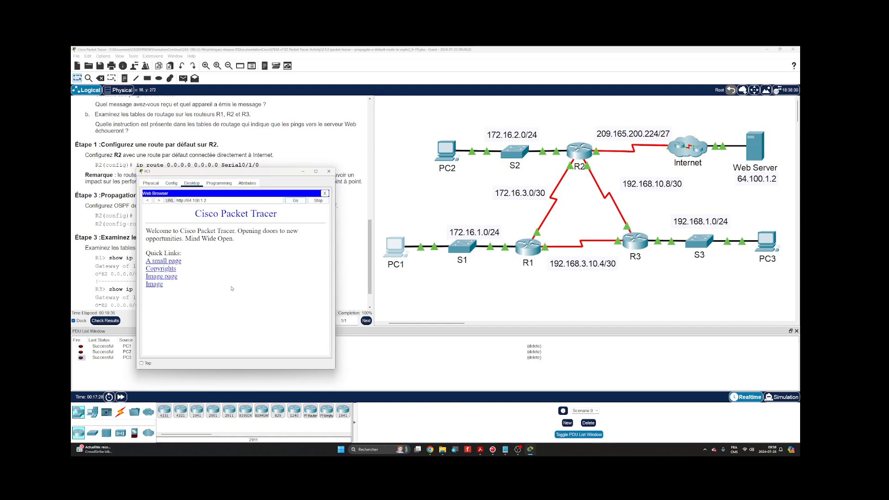
pyautogui.moveTo(282, 172); pyautogui.dragTo(547, 185)
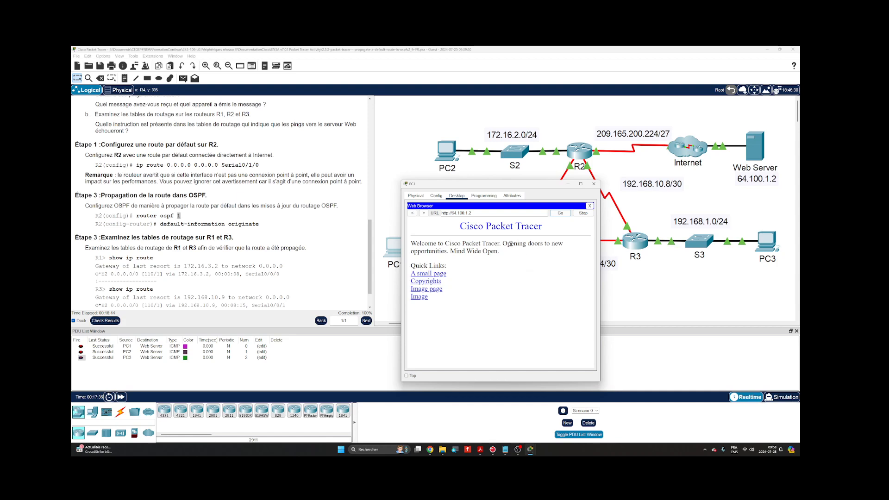
pyautogui.click(594, 183)
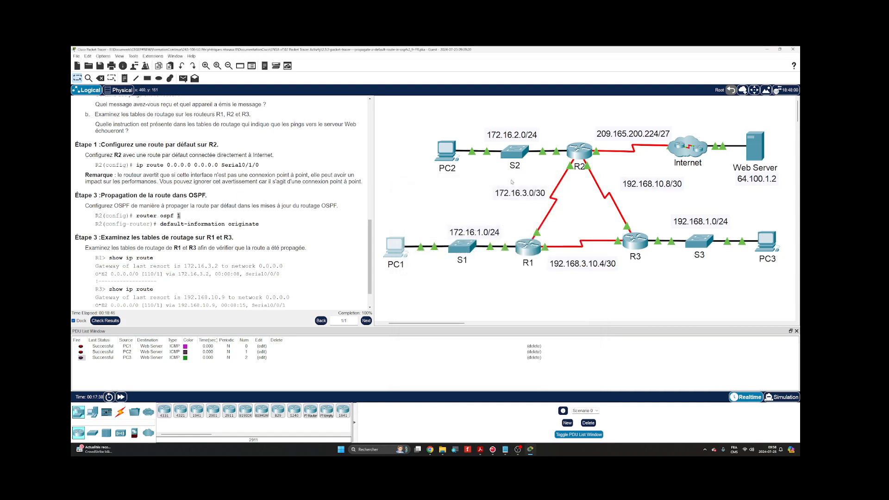
# - Open R2's command line below the router in the topology, widen its window and add blank prompt lines
pyautogui.scroll(1, 244, 232)
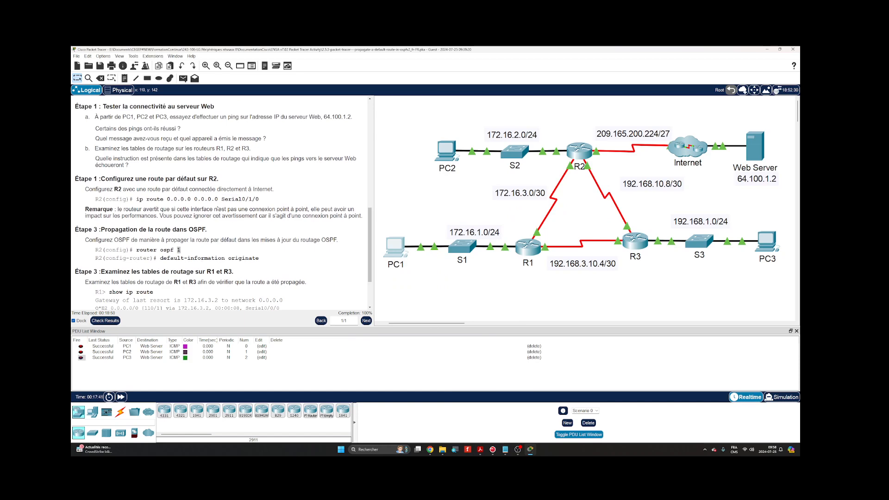
pyautogui.click(576, 154)
pyautogui.moveTo(483, 176); pyautogui.dragTo(538, 234)
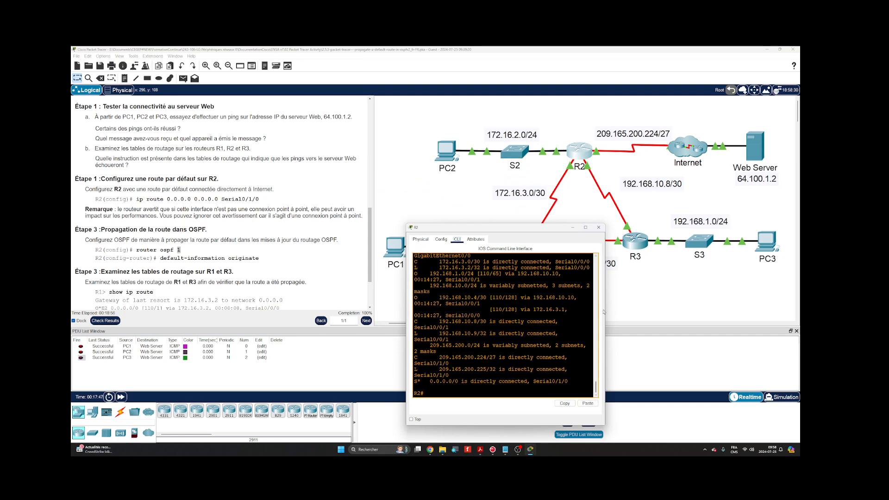
pyautogui.moveTo(603, 312); pyautogui.dragTo(719, 290)
pyautogui.press('Return')
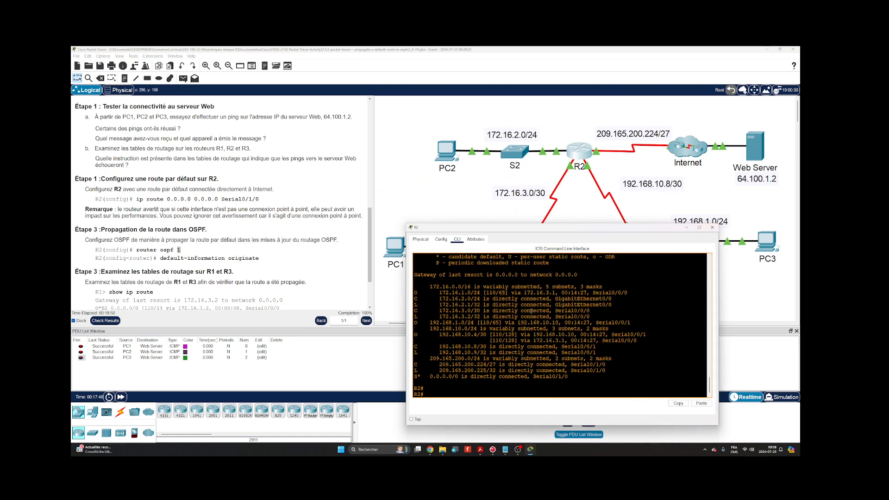
pyautogui.press('Return')
pyautogui.press('Return')
pyautogui.press('Return')
pyautogui.press('Return')
pyautogui.press('Return')
pyautogui.press('Return')
pyautogui.press('Return')
pyautogui.press('Return')
pyautogui.press('Return')
pyautogui.press('Return')
pyautogui.press('Return')
pyautogui.press('Return')
pyautogui.press('Return')
pyautogui.press('Return')
pyautogui.press('Return')
pyautogui.press('Return')
pyautogui.press('Return')
pyautogui.press('Return')
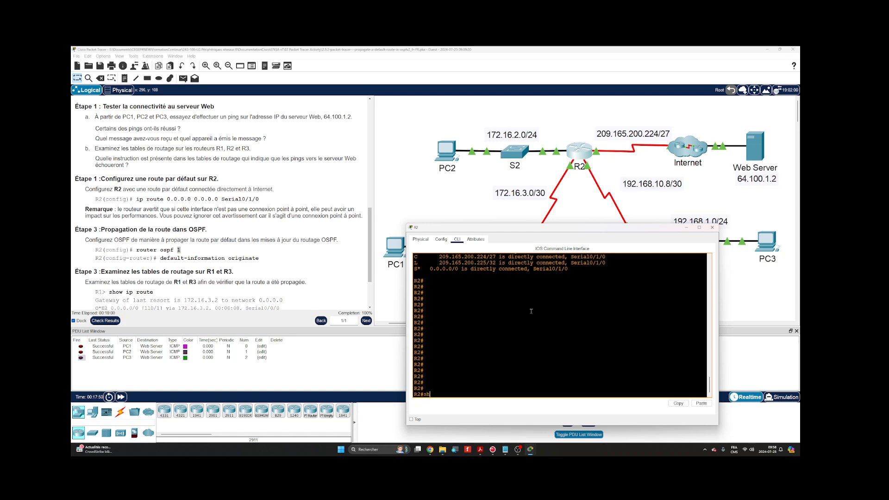
# - Display the router section of R2's running configuration with show run | section router
pyautogui.write('show run | sectio')
pyautogui.press('Tab')
pyautogui.write('router')
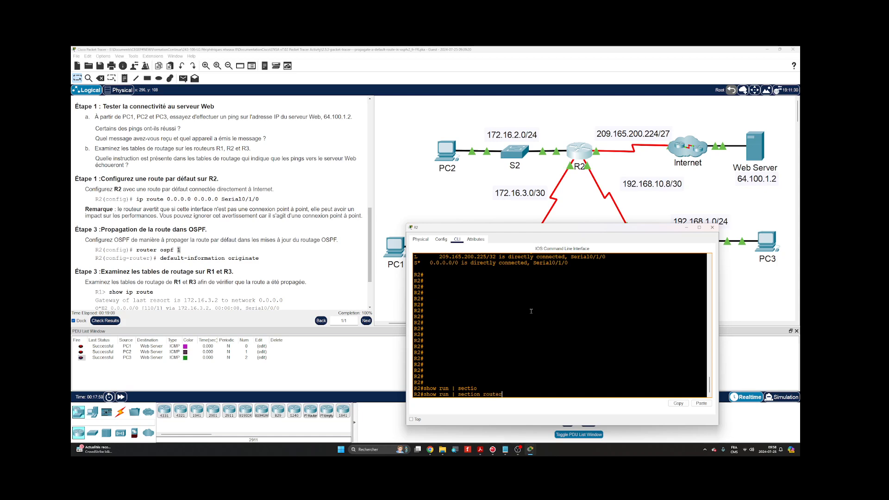
pyautogui.press('Return')
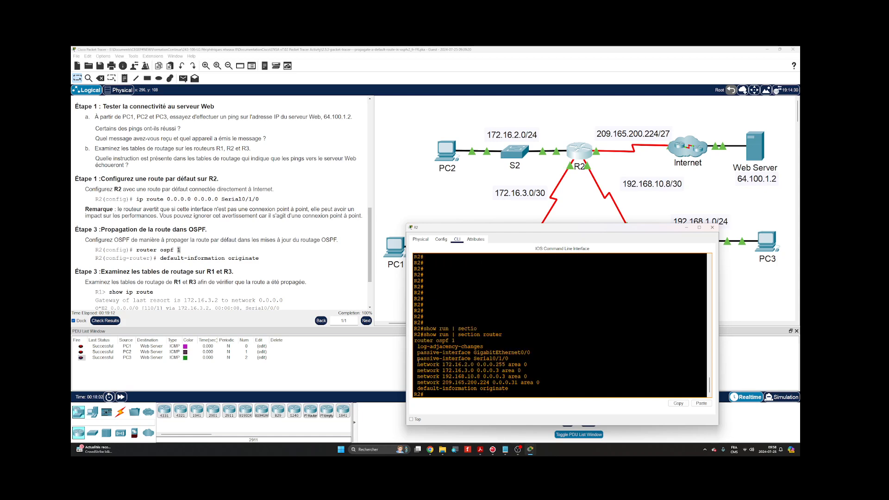
# - Examine the OSPF network statements, especially 209.165.200.224 0.0.0.31 area 0, and the passive-interface Serial0/1/0 line in R2's configuration
pyautogui.moveTo(416, 364); pyautogui.dragTo(548, 383)
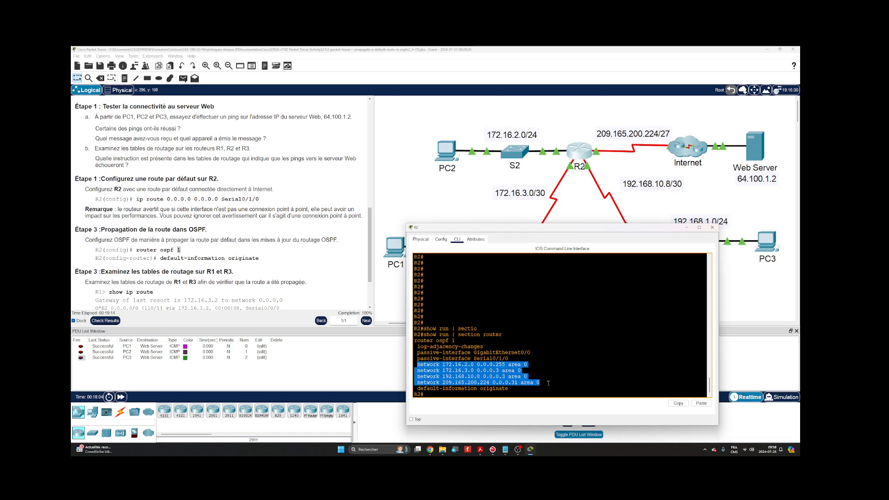
pyautogui.click(428, 379)
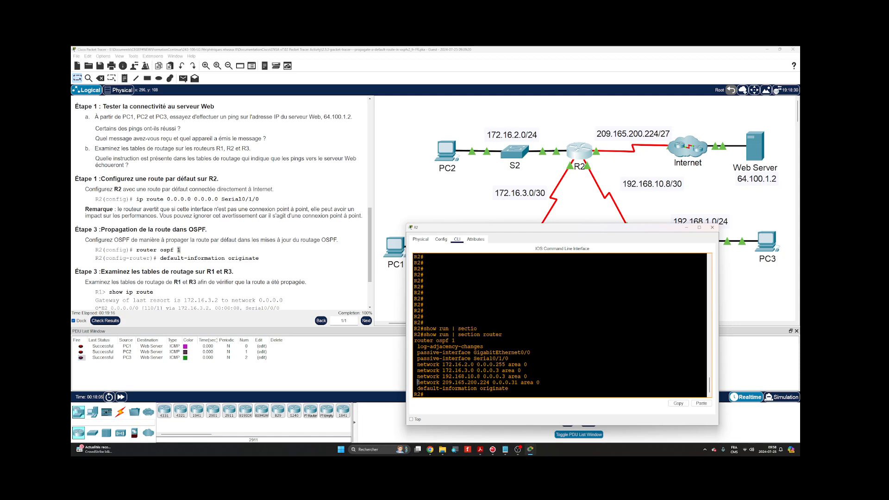
pyautogui.moveTo(418, 382); pyautogui.dragTo(540, 381)
pyautogui.click(541, 382)
pyautogui.click(418, 382)
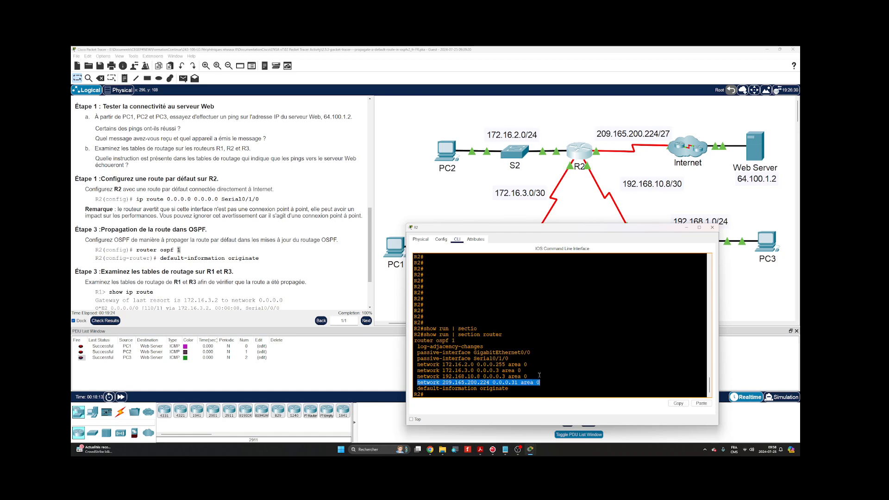
pyautogui.click(442, 382)
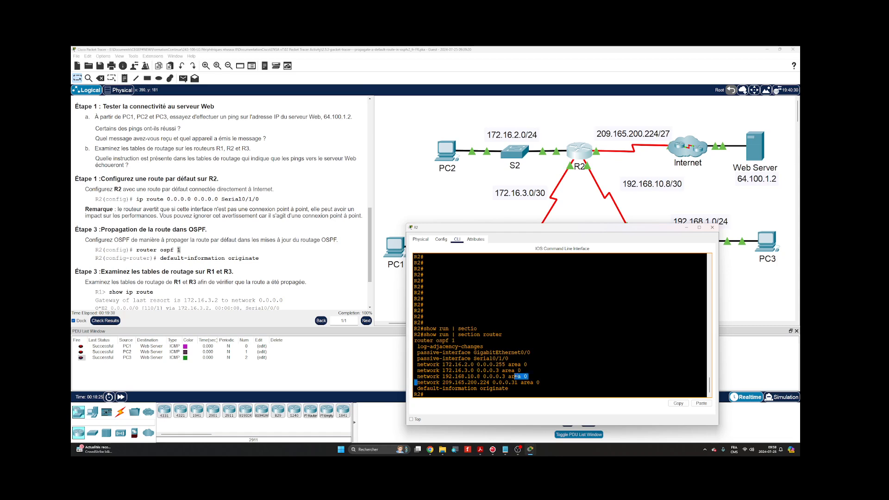
pyautogui.moveTo(417, 382); pyautogui.dragTo(541, 383)
pyautogui.moveTo(417, 358); pyautogui.dragTo(509, 358)
pyautogui.click(502, 331)
# - Enter global configuration mode on R2 and open the configuration of OSPF process 1
pyautogui.press('Return')
pyautogui.write('c')
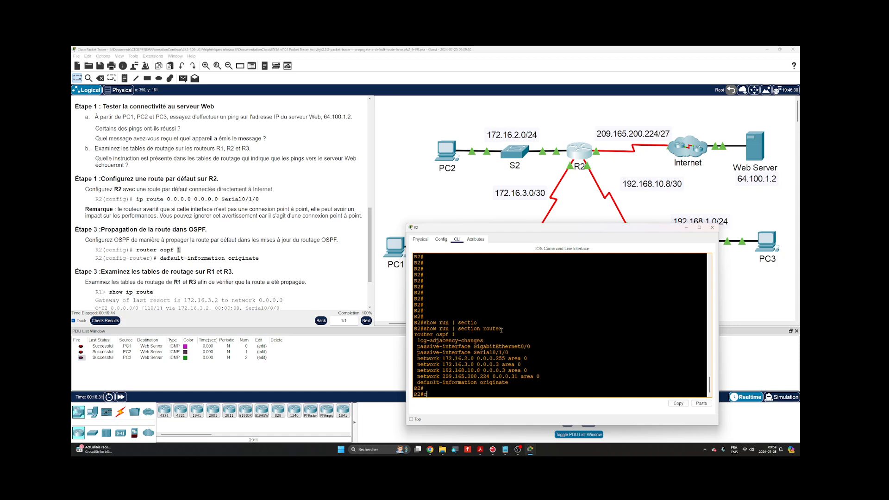
pyautogui.write('onf')
pyautogui.press('Tab')
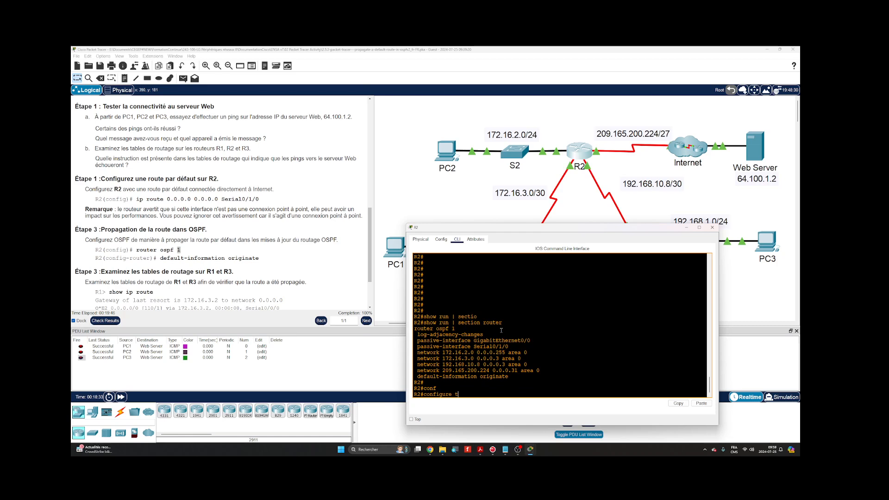
pyautogui.write('t')
pyautogui.press('Tab')
pyautogui.press('Return')
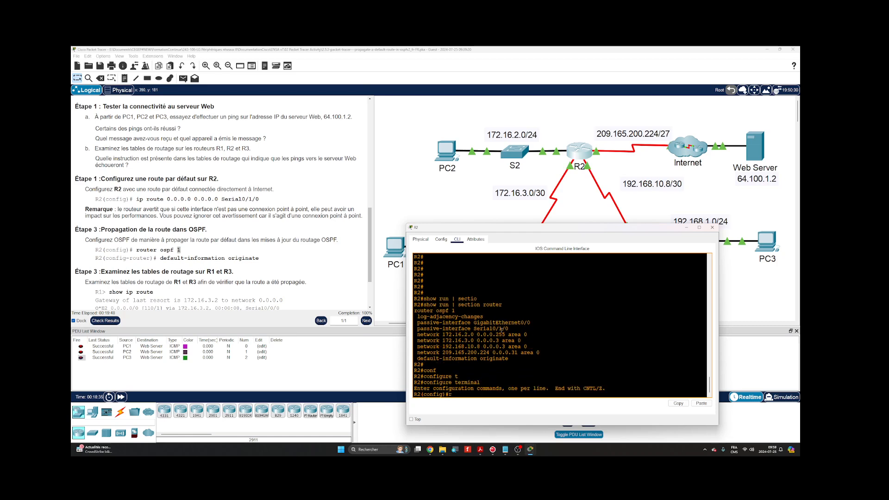
pyautogui.write('router os')
pyautogui.press('Tab')
pyautogui.write('1')
pyautogui.press('Return')
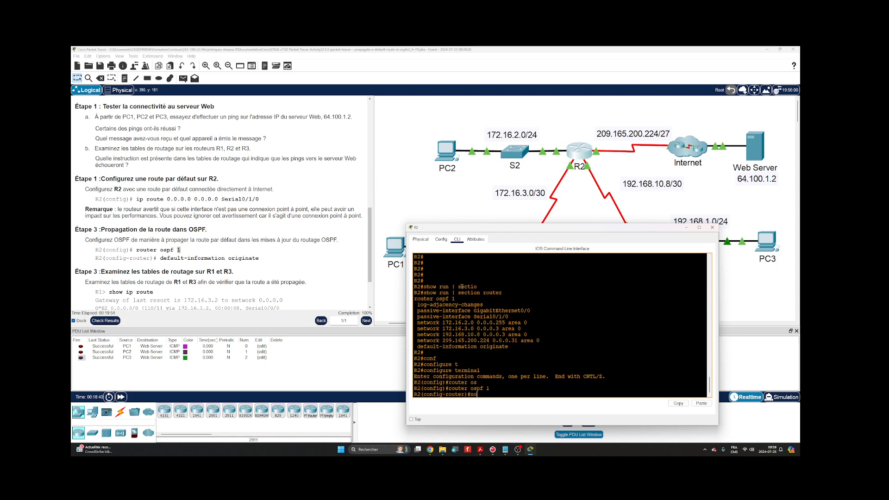
# - Remove the statement network 209.165.200.224 0.0.0.31 area 0 from R2's OSPF process, reusing the line from the earlier output
pyautogui.write('no')
pyautogui.moveTo(418, 340); pyautogui.dragTo(541, 341)
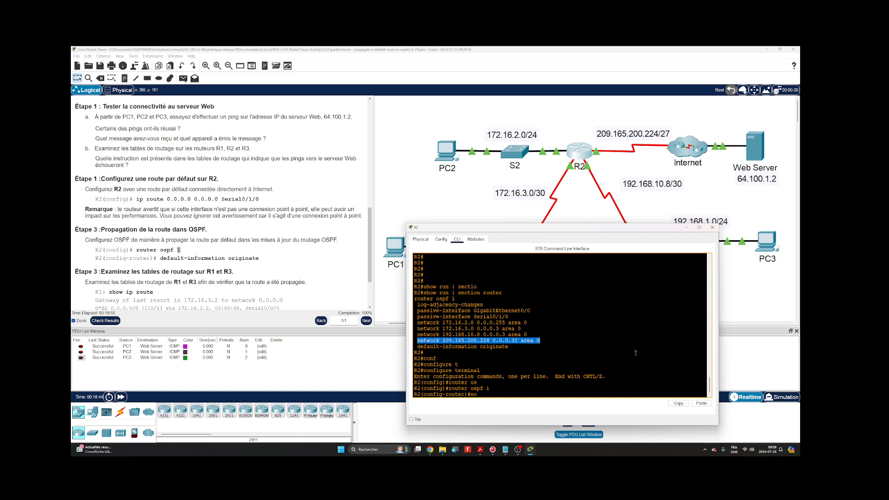
pyautogui.click(677, 403)
pyautogui.click(701, 403)
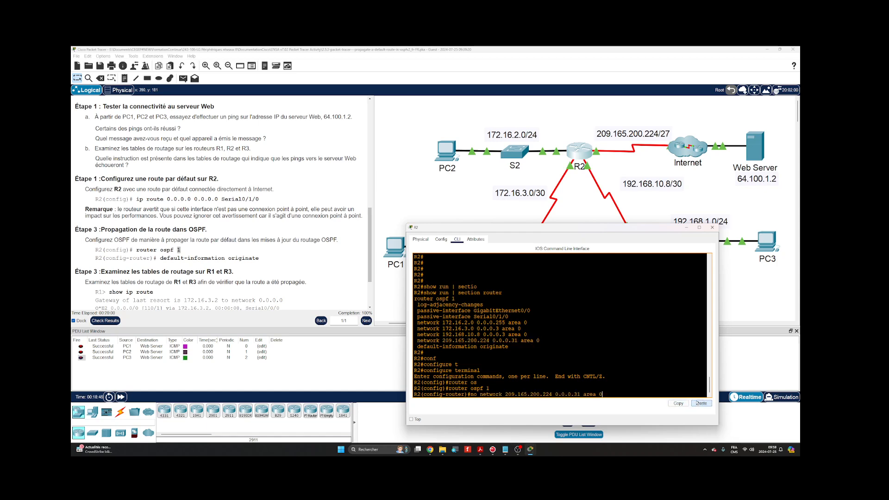
pyautogui.press('Return')
# - Remove passive-interface Serial0/1/0 from R2's OSPF process, reusing the line from the earlier output
pyautogui.write('no')
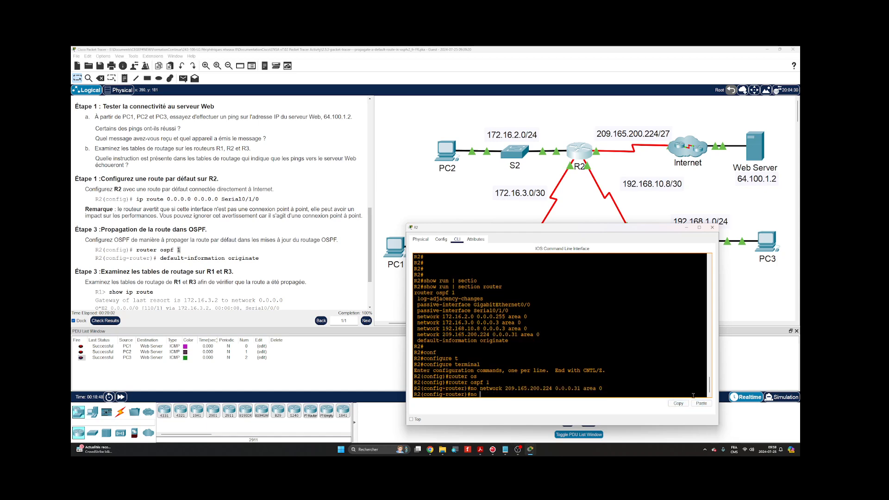
pyautogui.moveTo(417, 311); pyautogui.dragTo(510, 310)
pyautogui.click(677, 403)
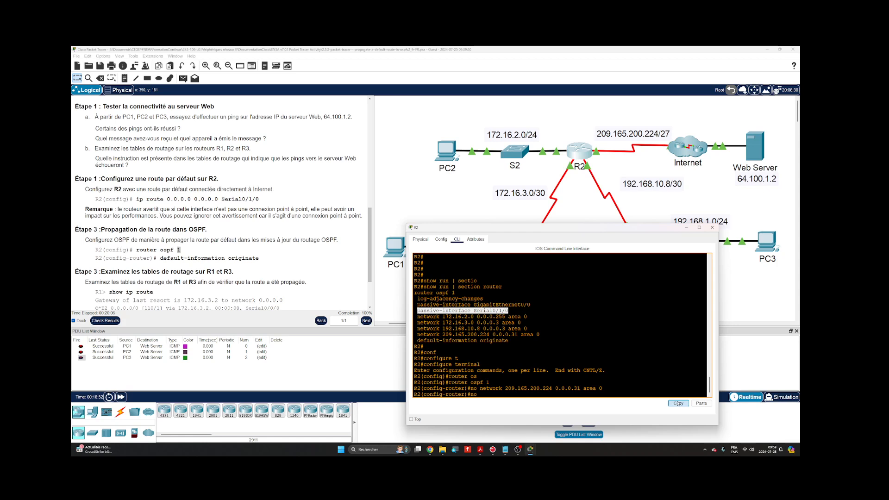
pyautogui.click(701, 404)
pyautogui.press('Return')
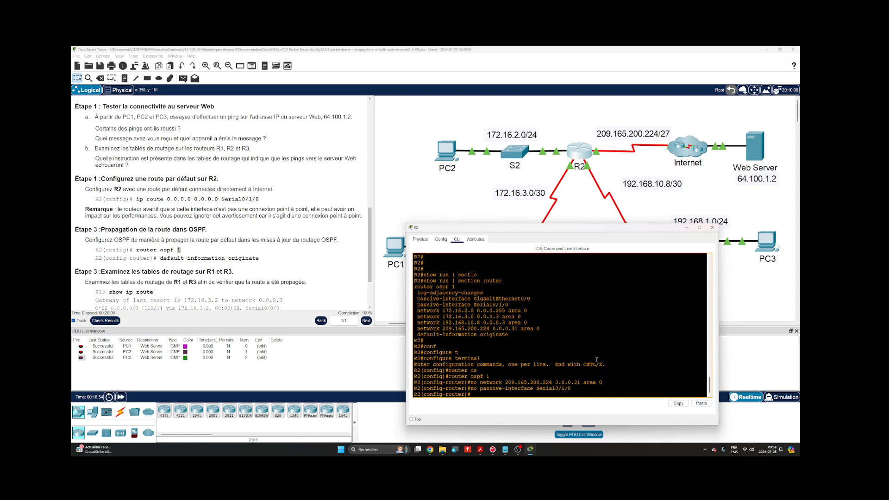
# - Exit R2's configuration mode, display the router section with show run | section router, and close R2's window
pyautogui.write('end')
pyautogui.press('Return')
pyautogui.press('Return')
pyautogui.write('show run | section router')
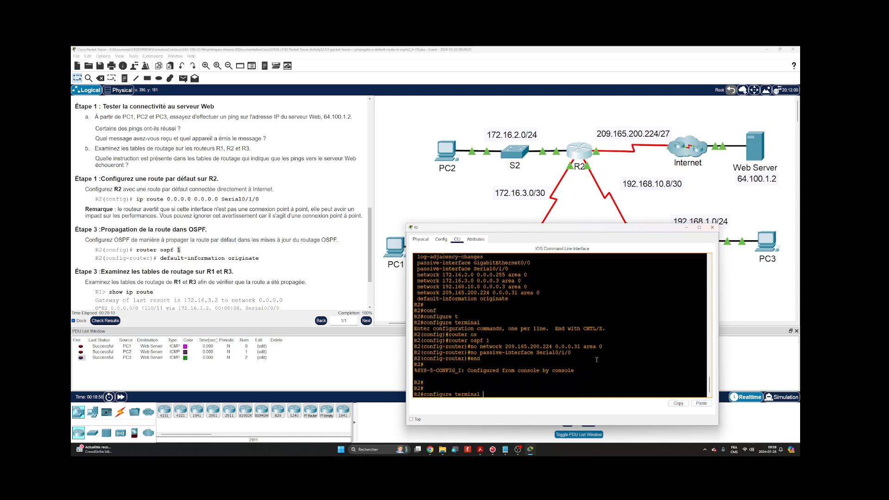
pyautogui.press('Return')
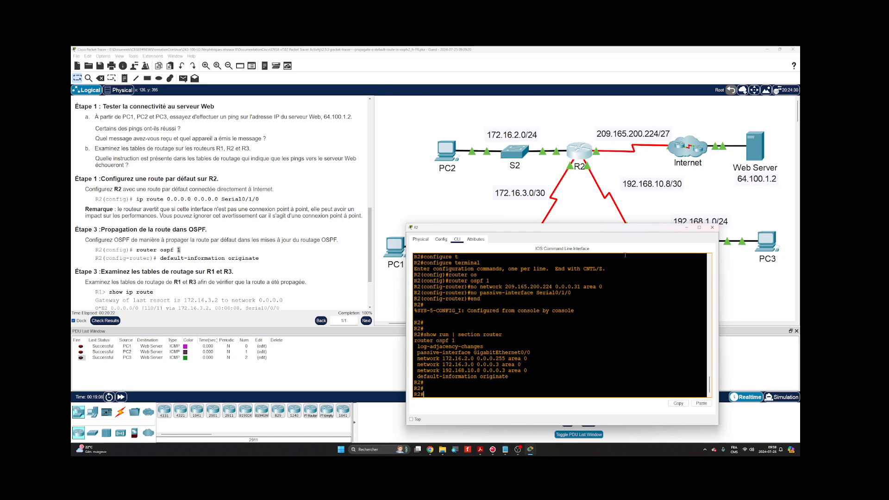
pyautogui.click(712, 227)
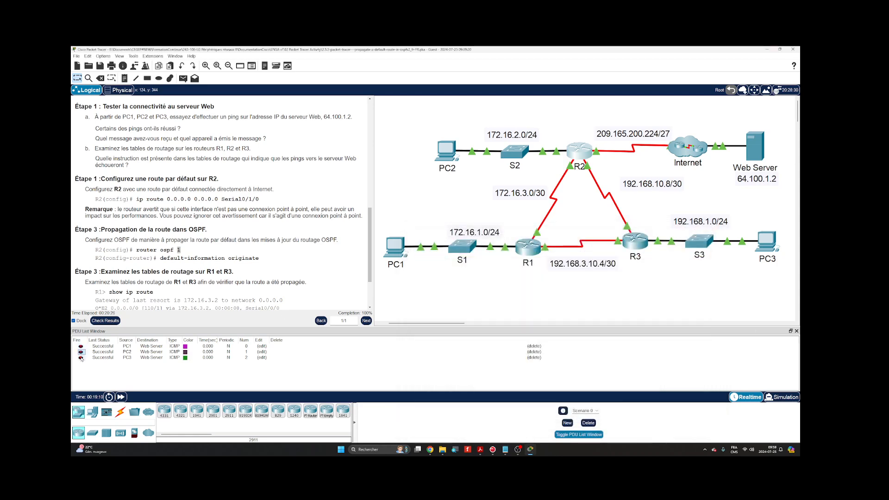
# - Request 64.100.1.2 in PC1's web browser to retest web access, and close PC1's window
pyautogui.click(396, 248)
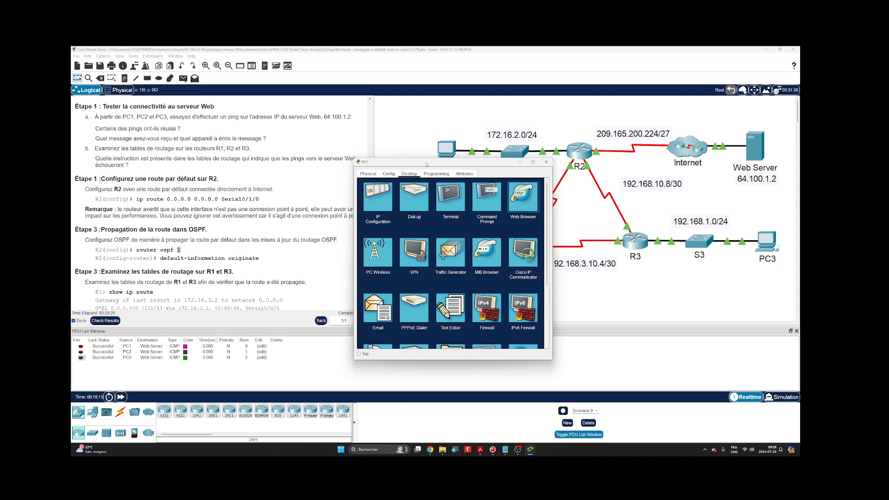
pyautogui.click(341, 179)
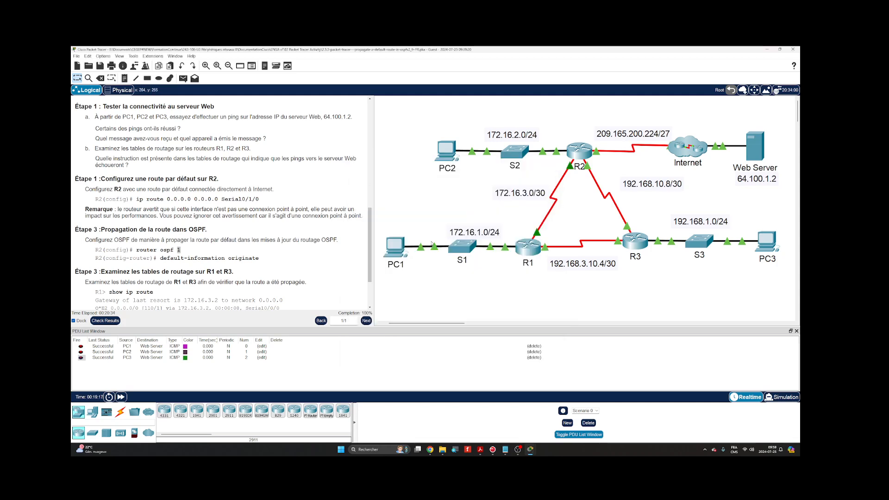
pyautogui.click(394, 247)
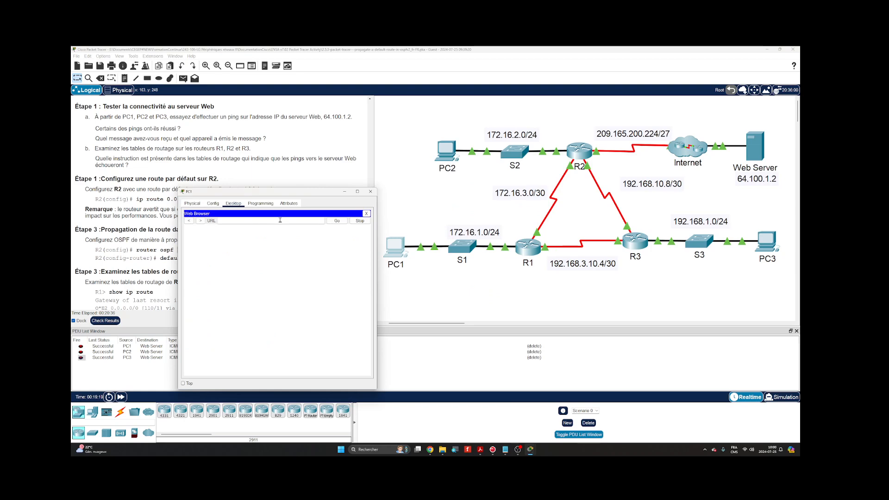
pyautogui.write('64.100.1.2')
pyautogui.press('Return')
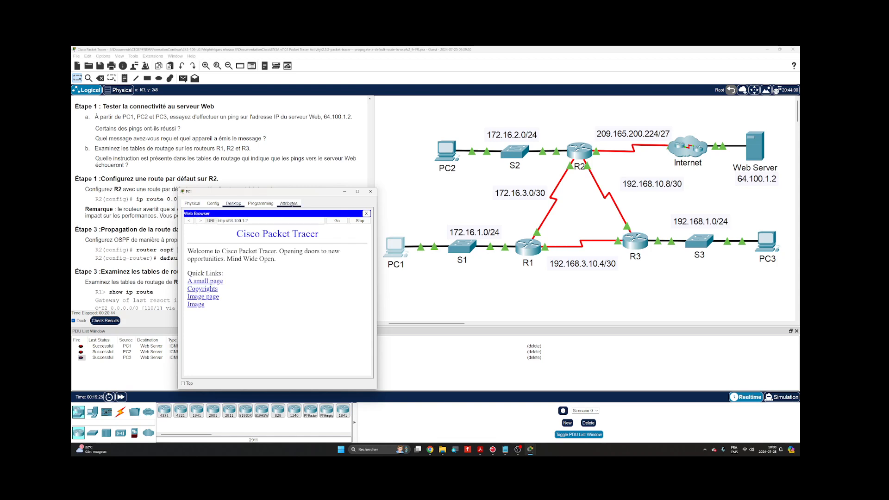
pyautogui.click(370, 191)
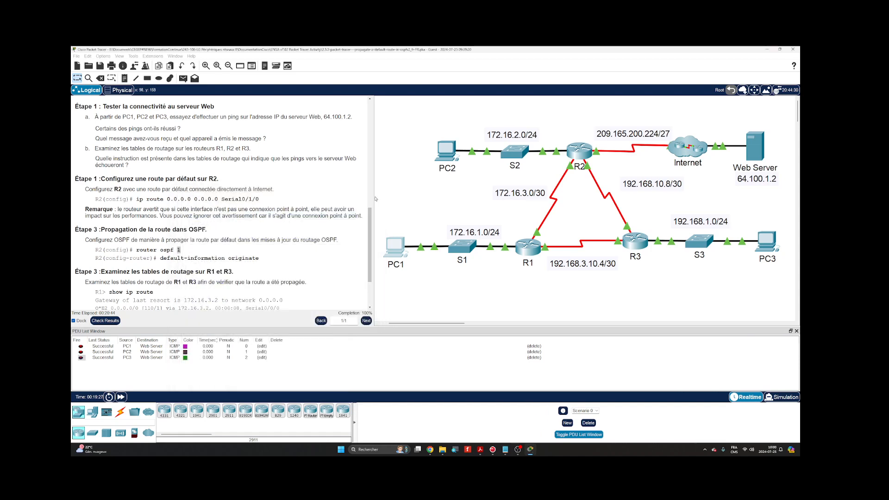
# - Reopen R2's command line in a wider window and review its OSPF configuration, highlighting the default-information originate line
pyautogui.click(577, 150)
pyautogui.moveTo(473, 165); pyautogui.dragTo(528, 233)
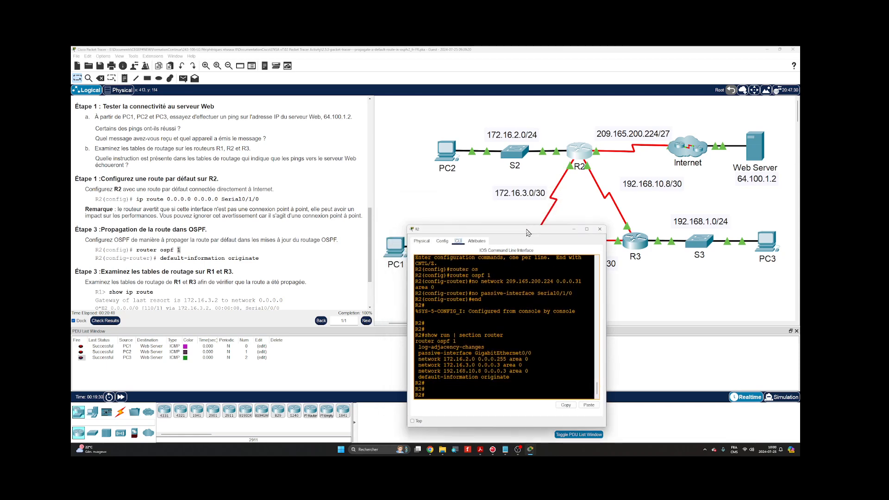
pyautogui.moveTo(606, 314); pyautogui.dragTo(695, 313)
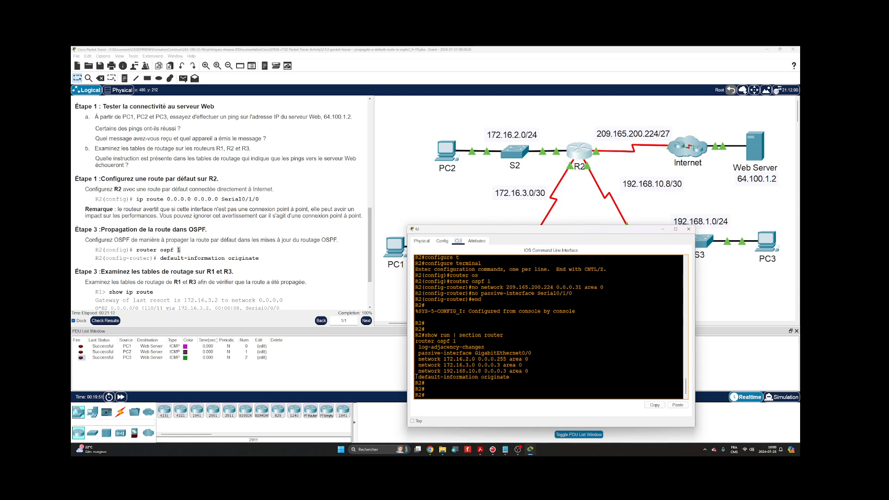
pyautogui.scroll(5, 565, 327)
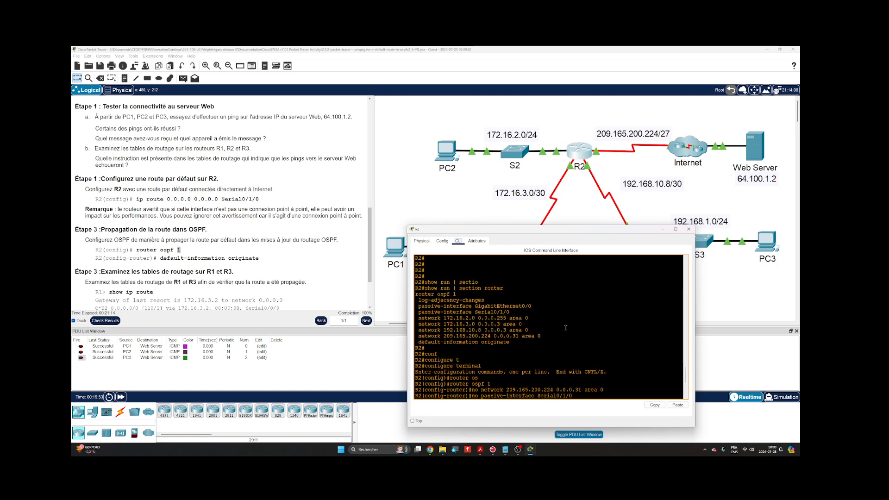
pyautogui.scroll(-5, 469, 312)
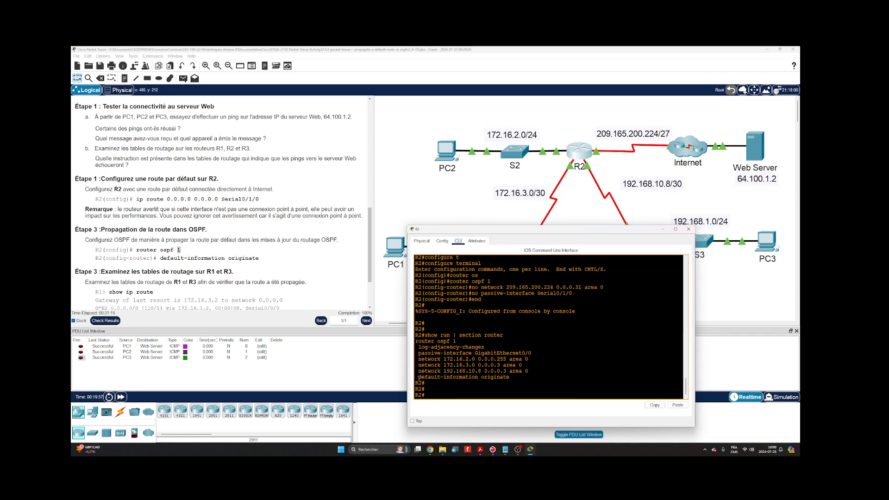
pyautogui.moveTo(418, 377); pyautogui.dragTo(513, 377)
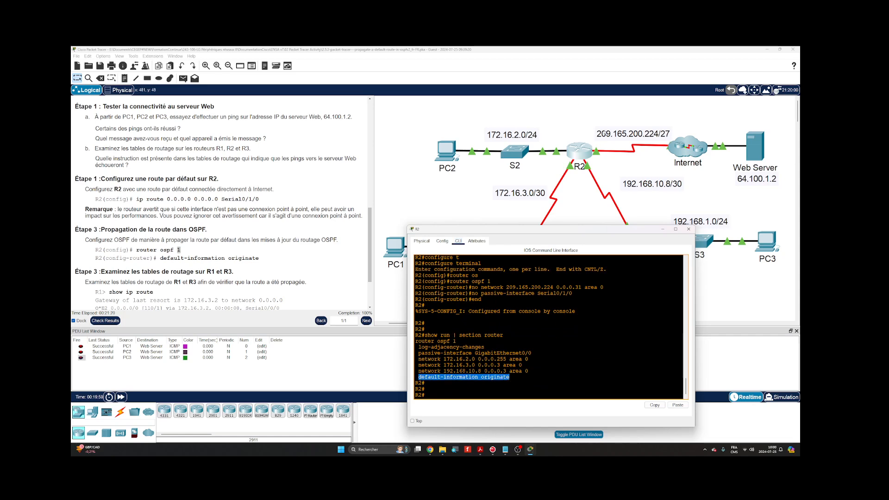
pyautogui.press('Return')
pyautogui.press('Return')
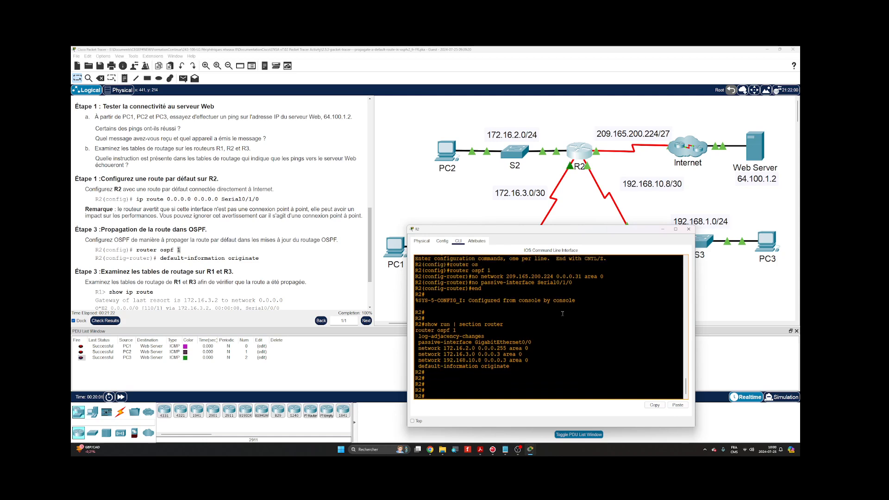
# - Display R2's static route commands with show run | include ip route
pyautogui.write('show run | section ro')
pyautogui.press('BackSpace')
pyautogui.press('BackSpace')
pyautogui.press('BackSpace')
pyautogui.press('BackSpace')
pyautogui.press('BackSpace')
pyautogui.press('BackSpace')
pyautogui.press('BackSpace')
pyautogui.press('BackSpace')
pyautogui.press('BackSpace')
pyautogui.press('BackSpace')
pyautogui.write('inc')
pyautogui.press('Tab')
pyautogui.write('ip r')
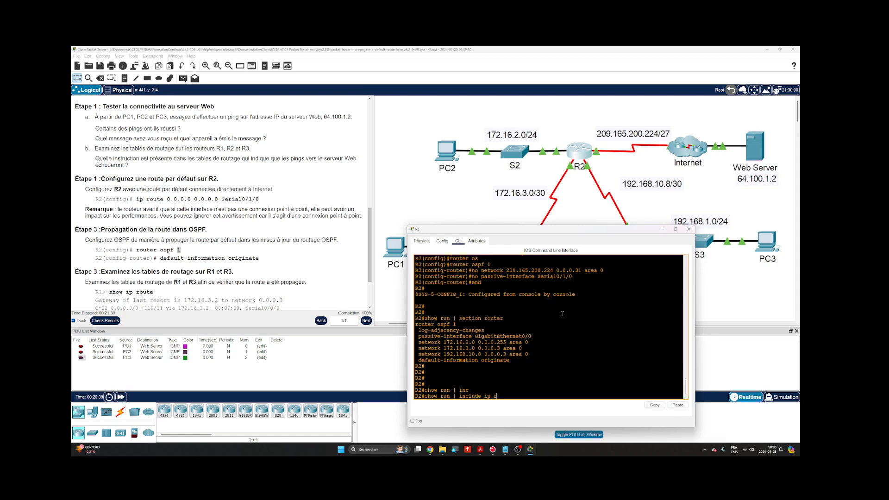
pyautogui.write('oute')
pyautogui.press('Return')
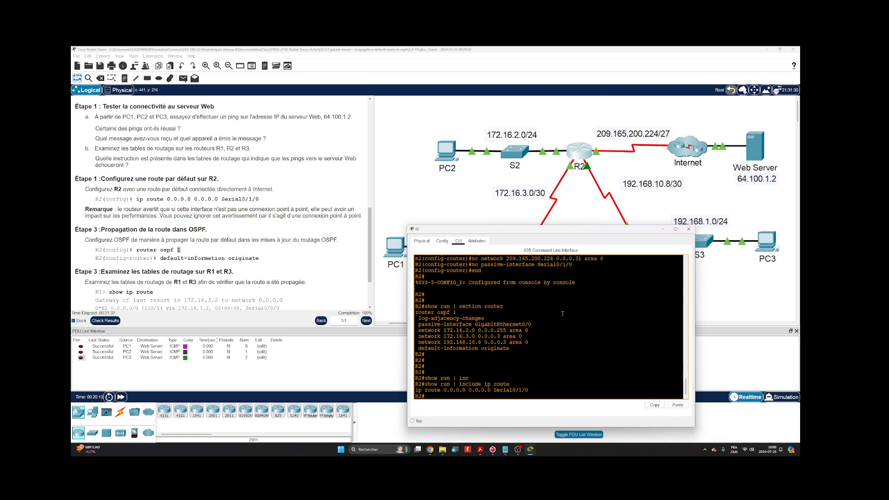